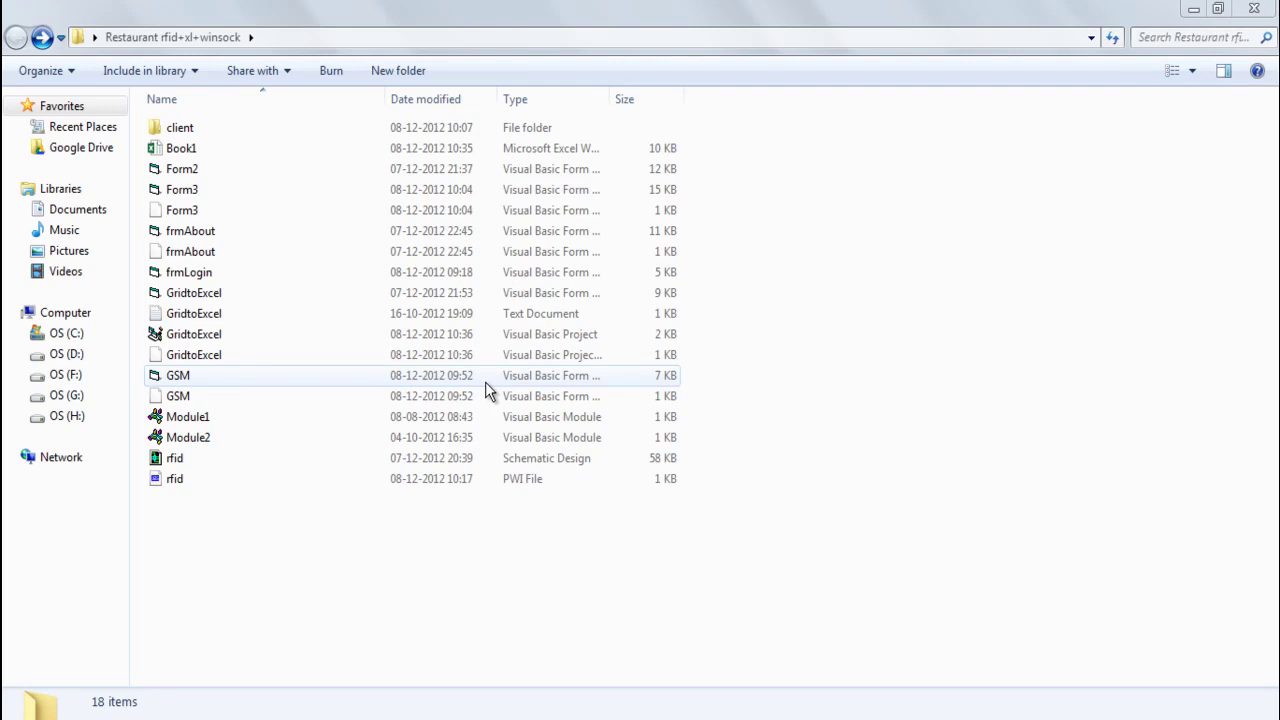
- Open and run GridtoExcel.vbp, submit the login, and minimize the VB6 IDE
double_click(281, 336)
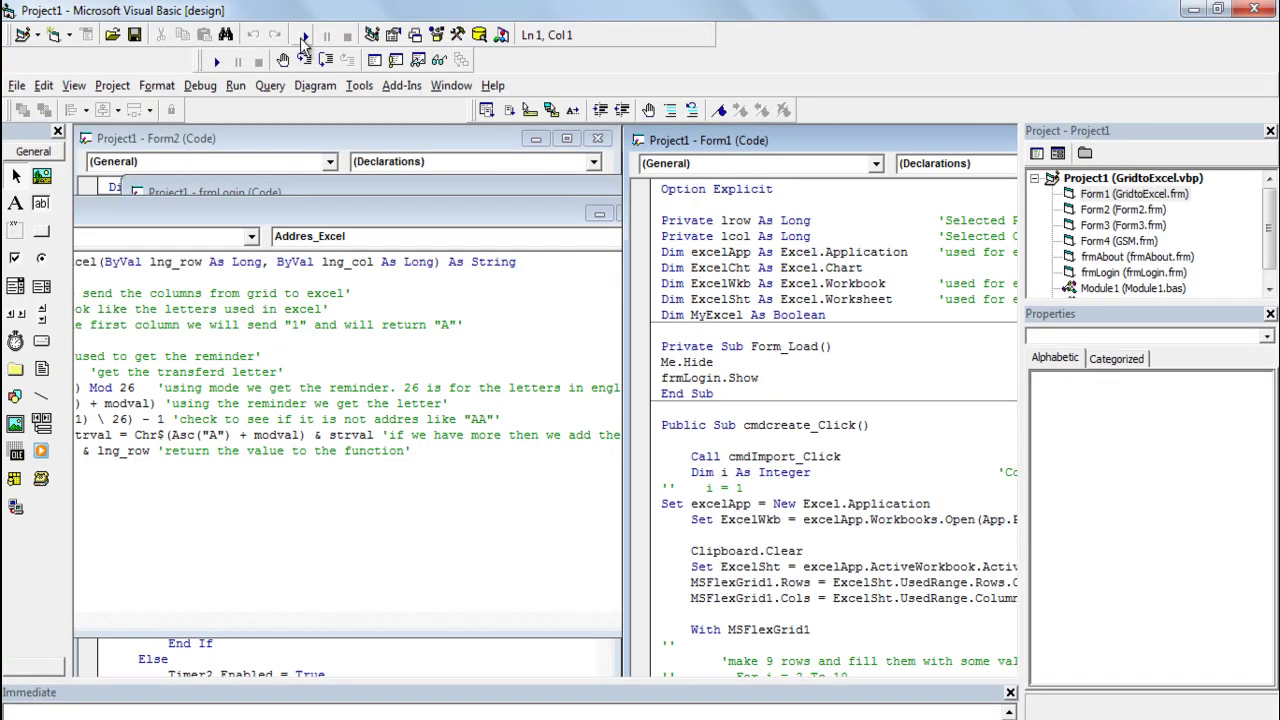
click(302, 36)
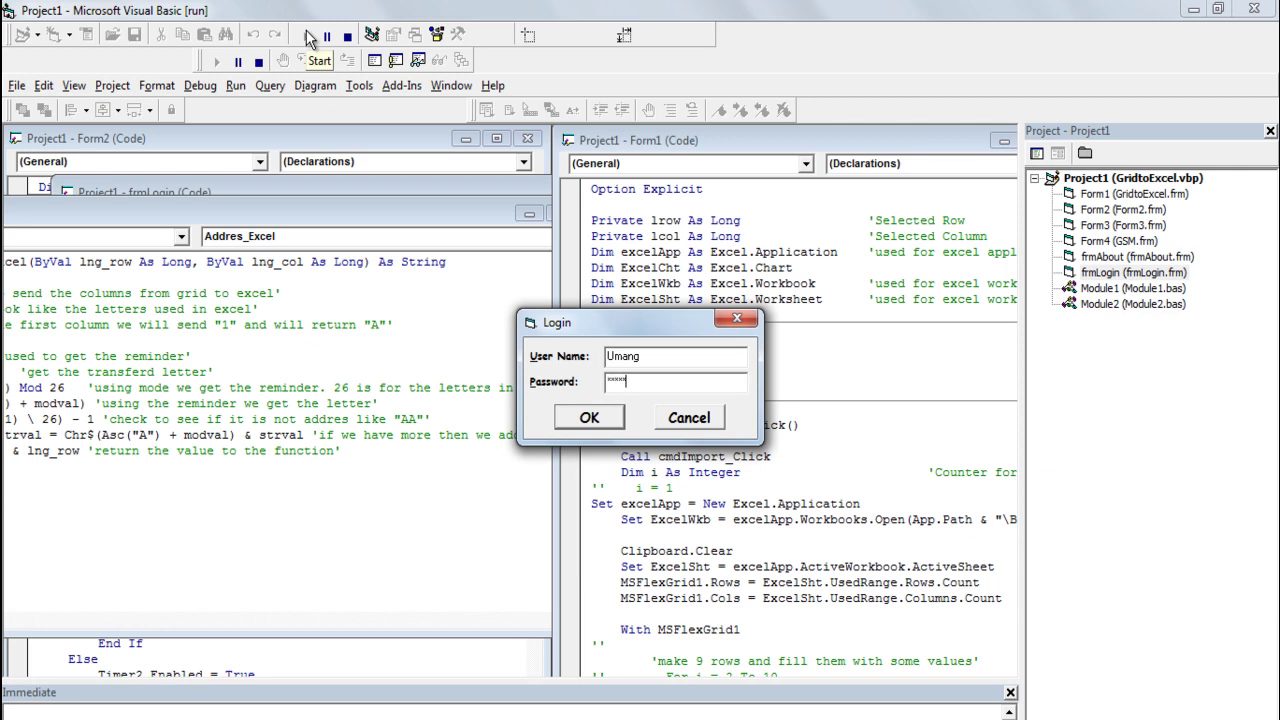
click(575, 414)
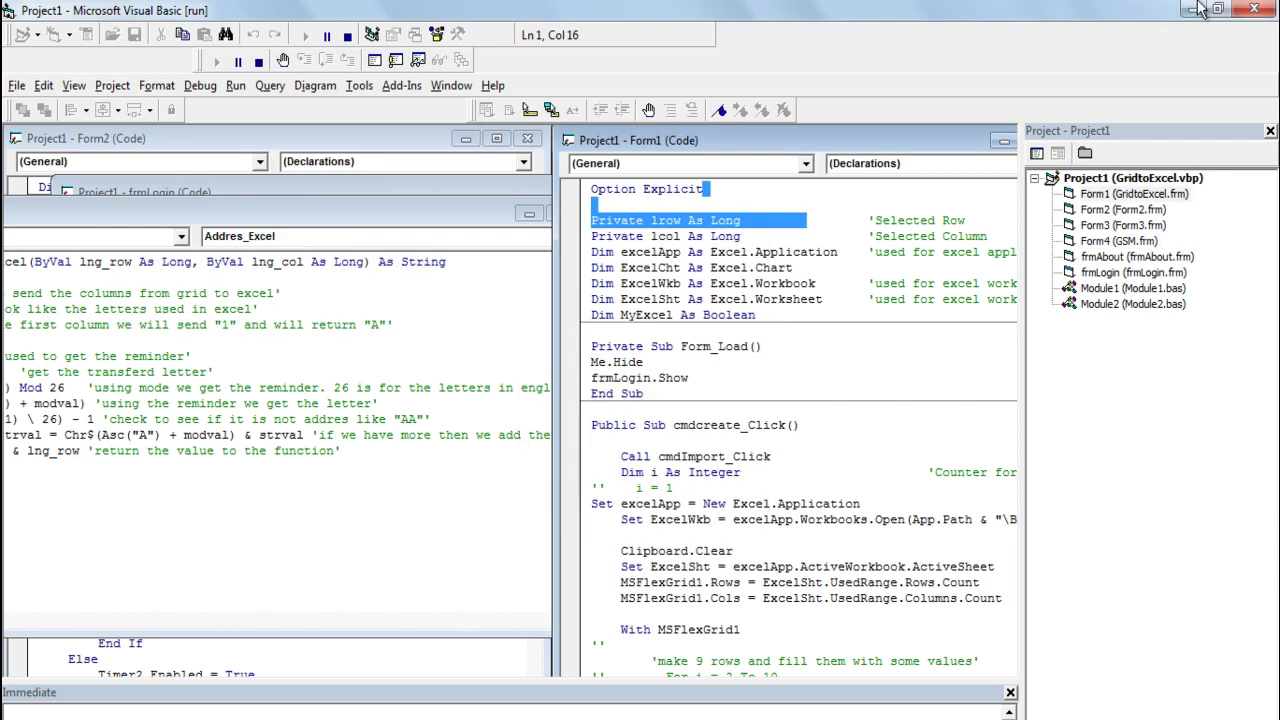
click(1192, 10)
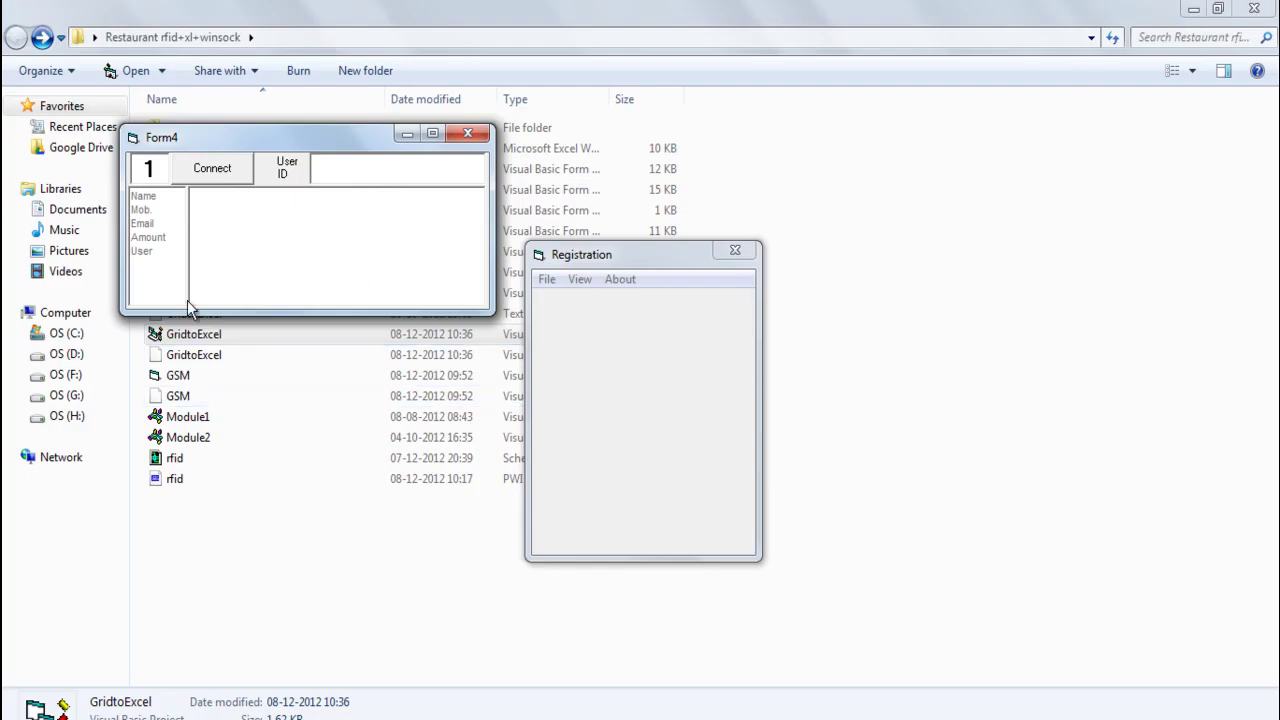
- Run the client Project1.vbp from the client folder, then open rfid.DSN from the main folder
drag(270, 139, 210, 235)
double_click(209, 129)
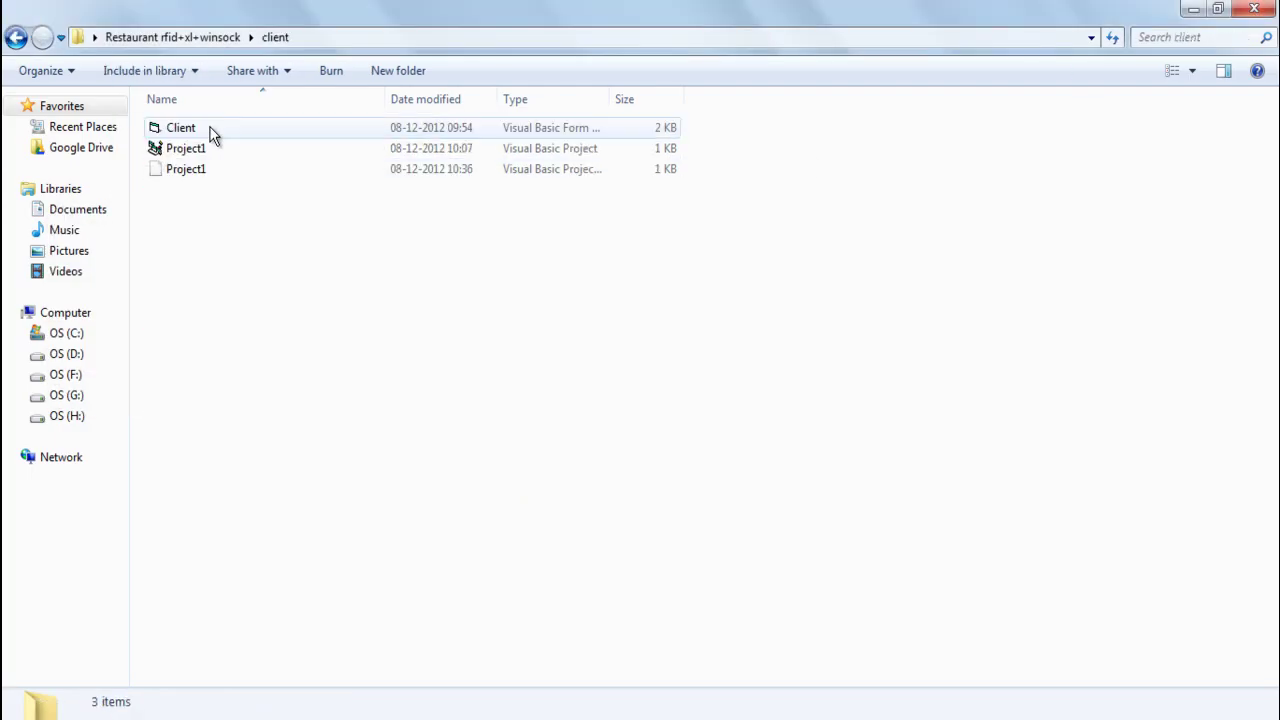
double_click(218, 149)
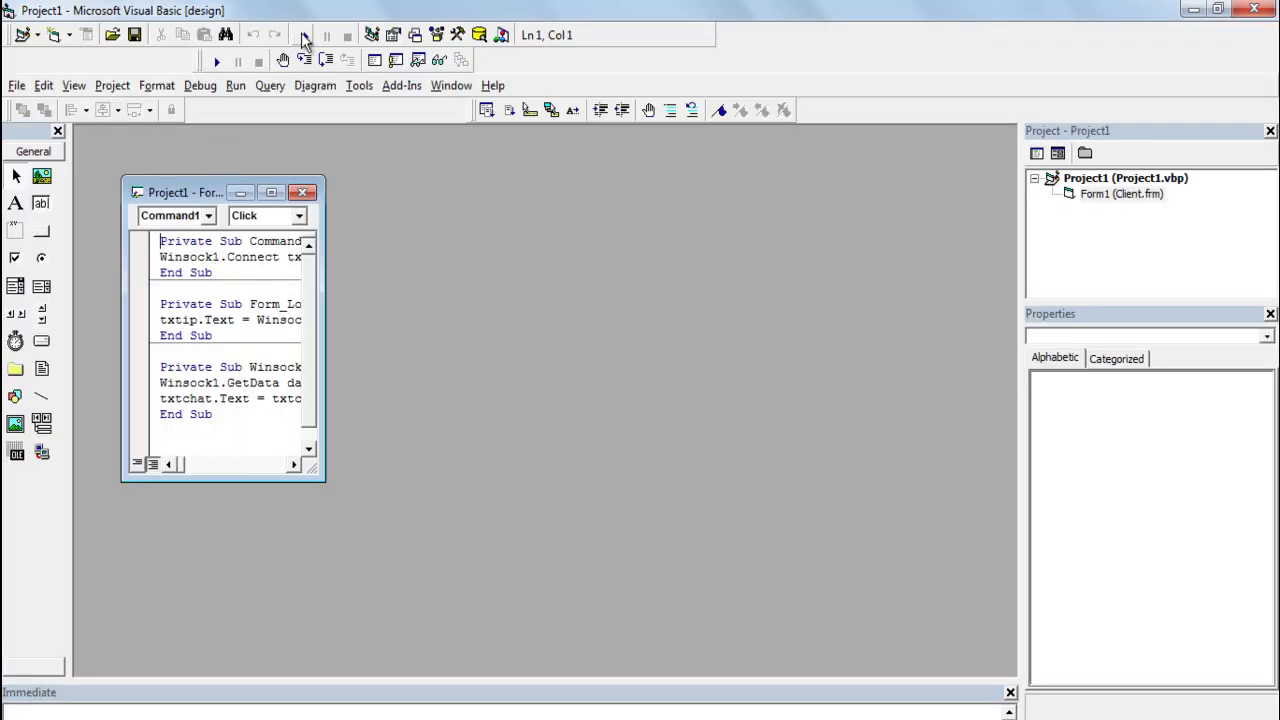
click(303, 36)
click(1190, 10)
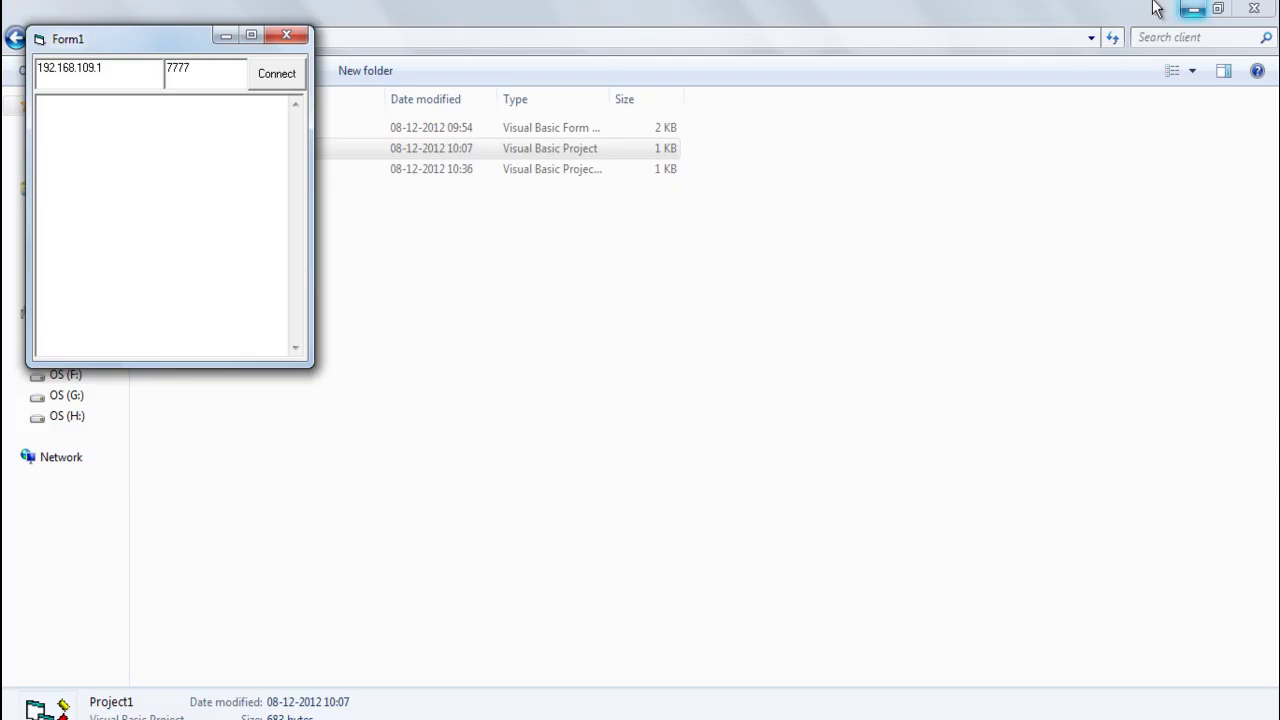
click(15, 38)
double_click(190, 458)
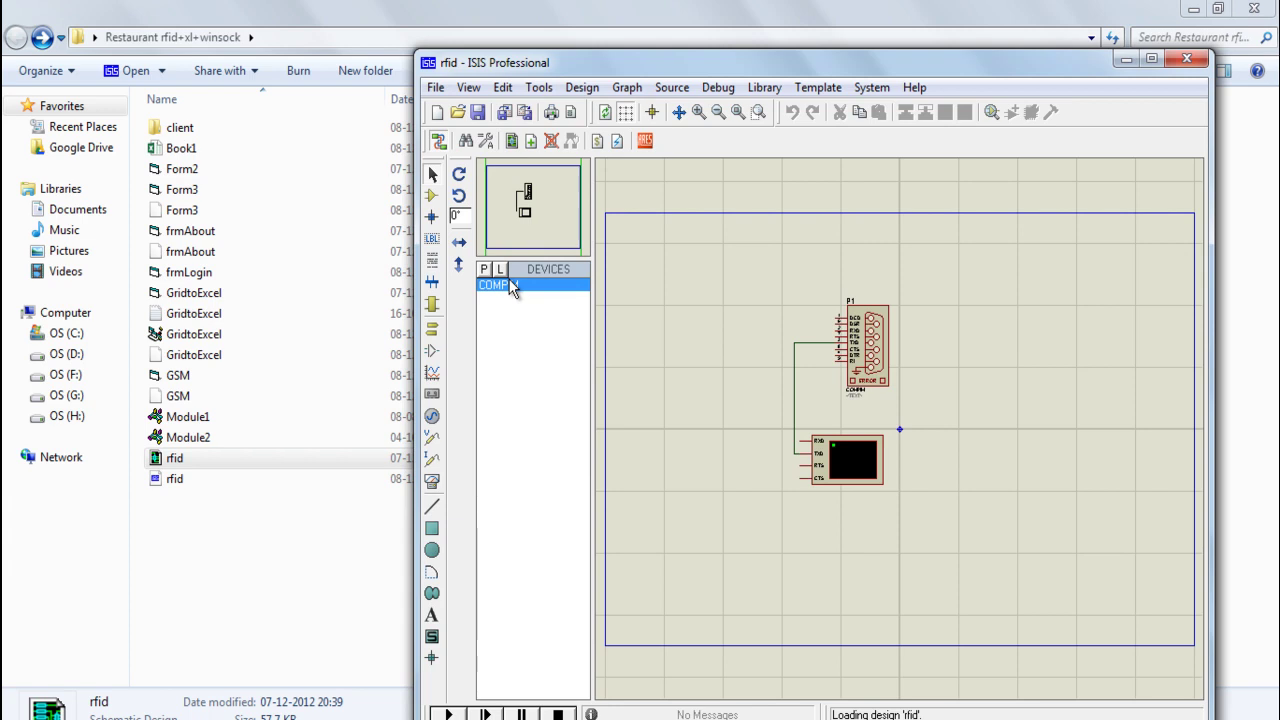
- Zoom the schematic in on COMPIM and the terminal, then start the simulation
click(698, 112)
click(698, 112)
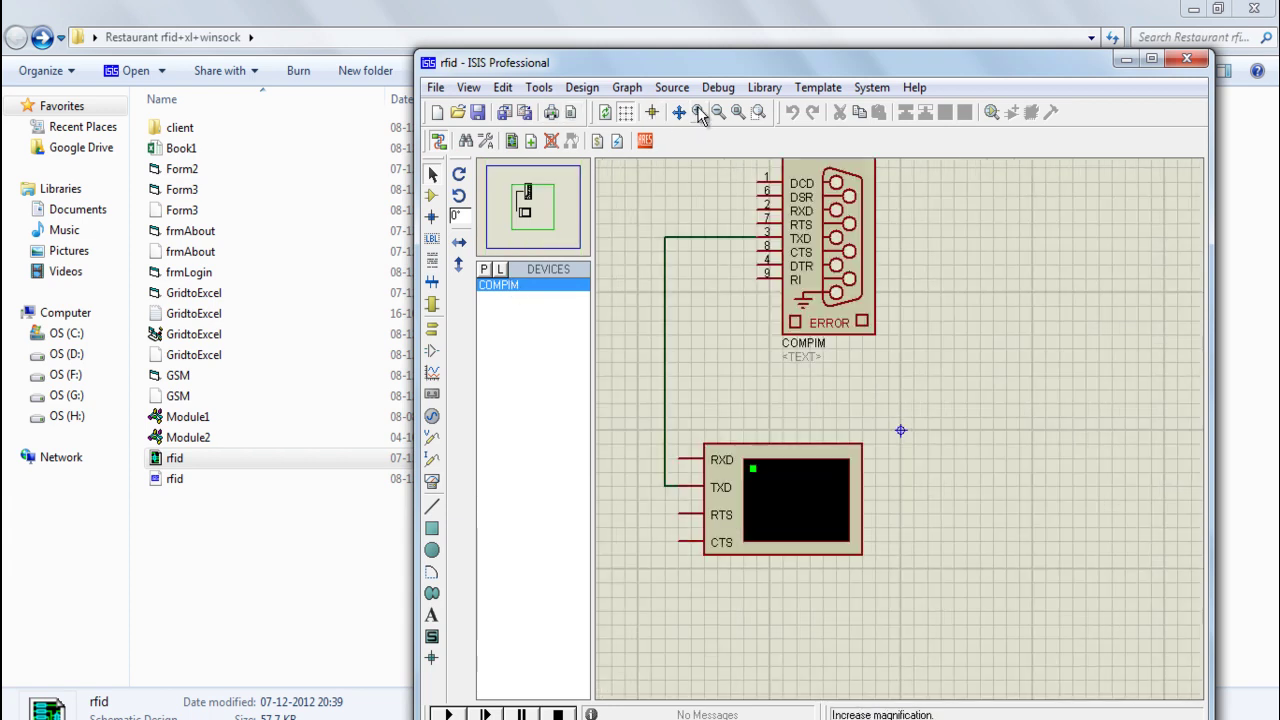
drag(663, 64, 989, 52)
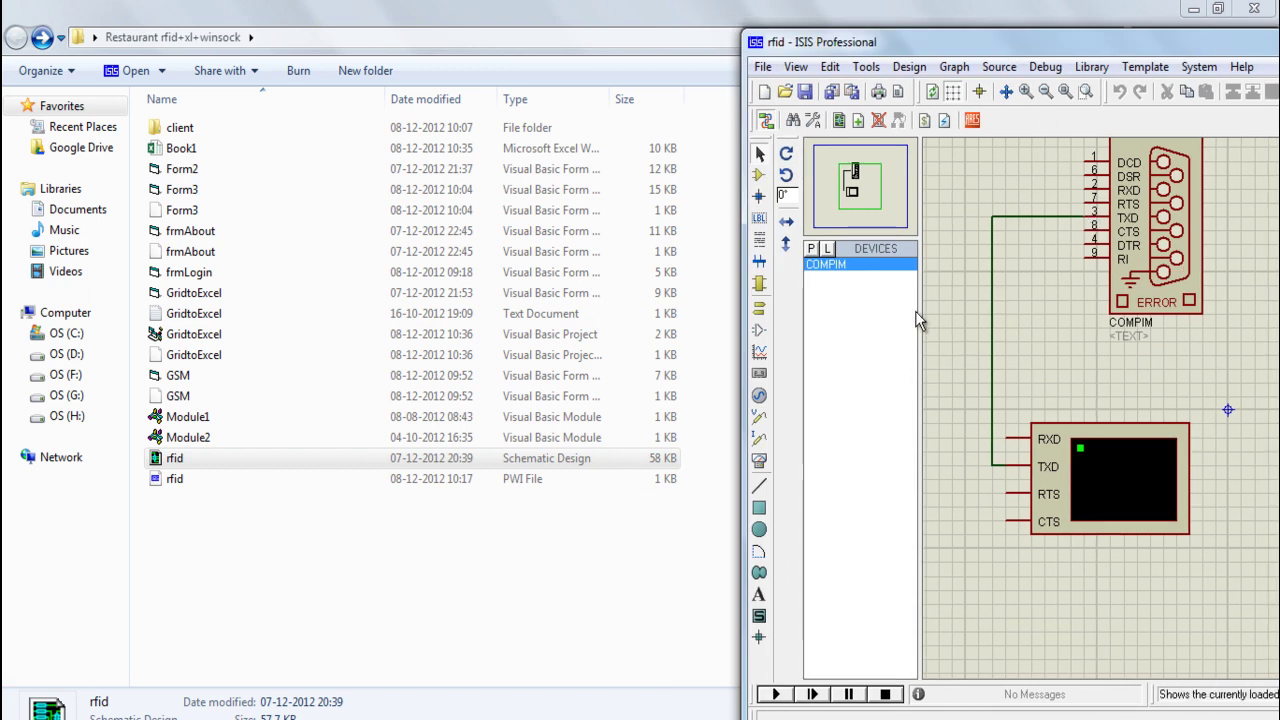
click(872, 190)
click(860, 178)
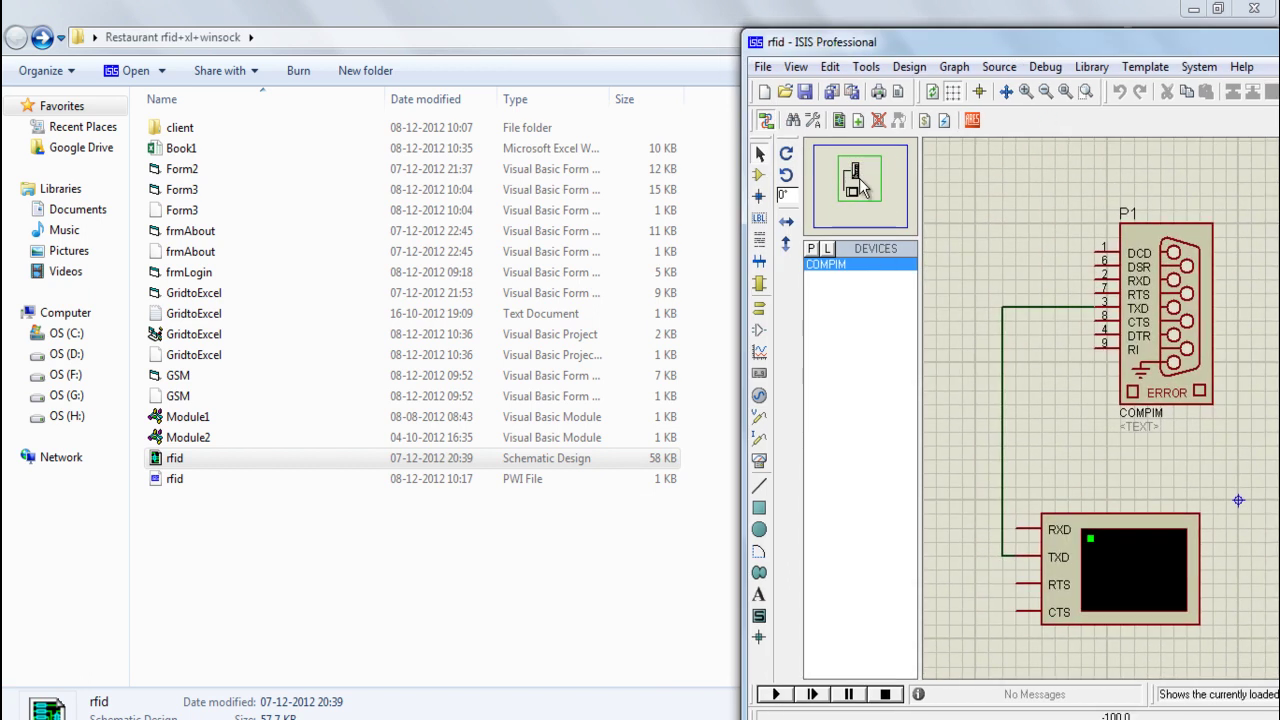
click(775, 693)
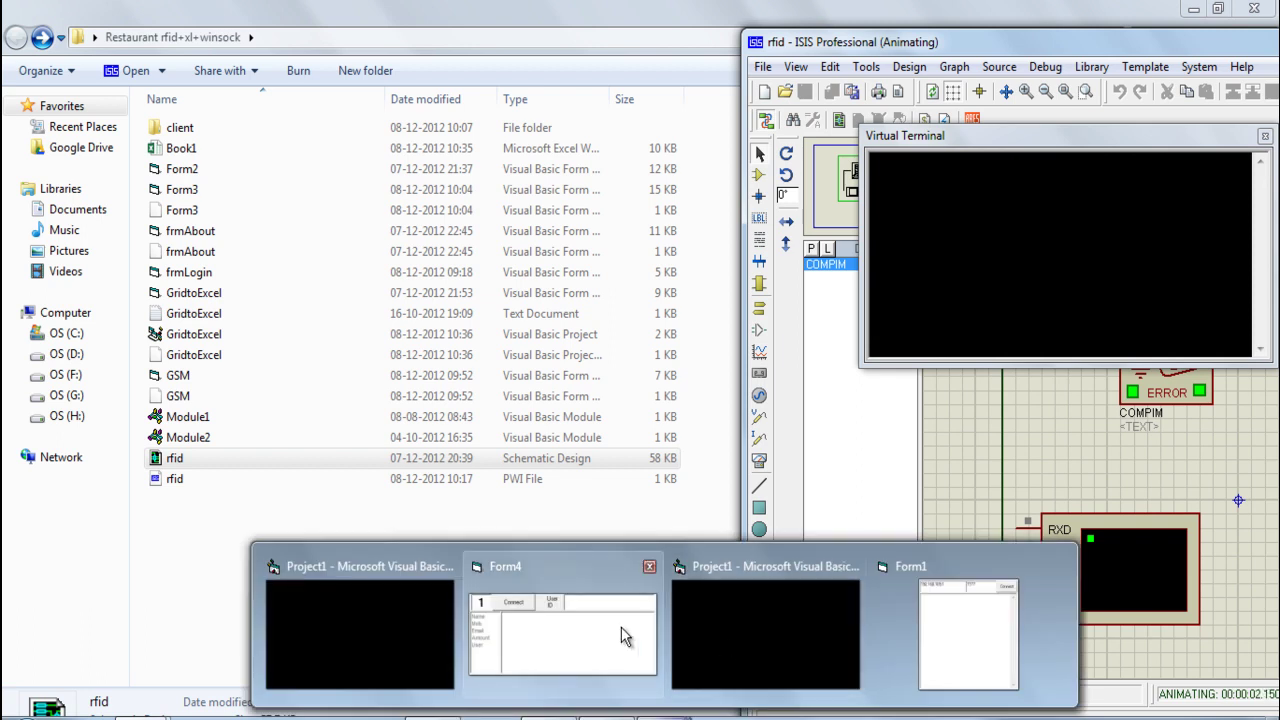
- Bring the server Form4 and client Form1 forward and arrange them side by side
click(623, 634)
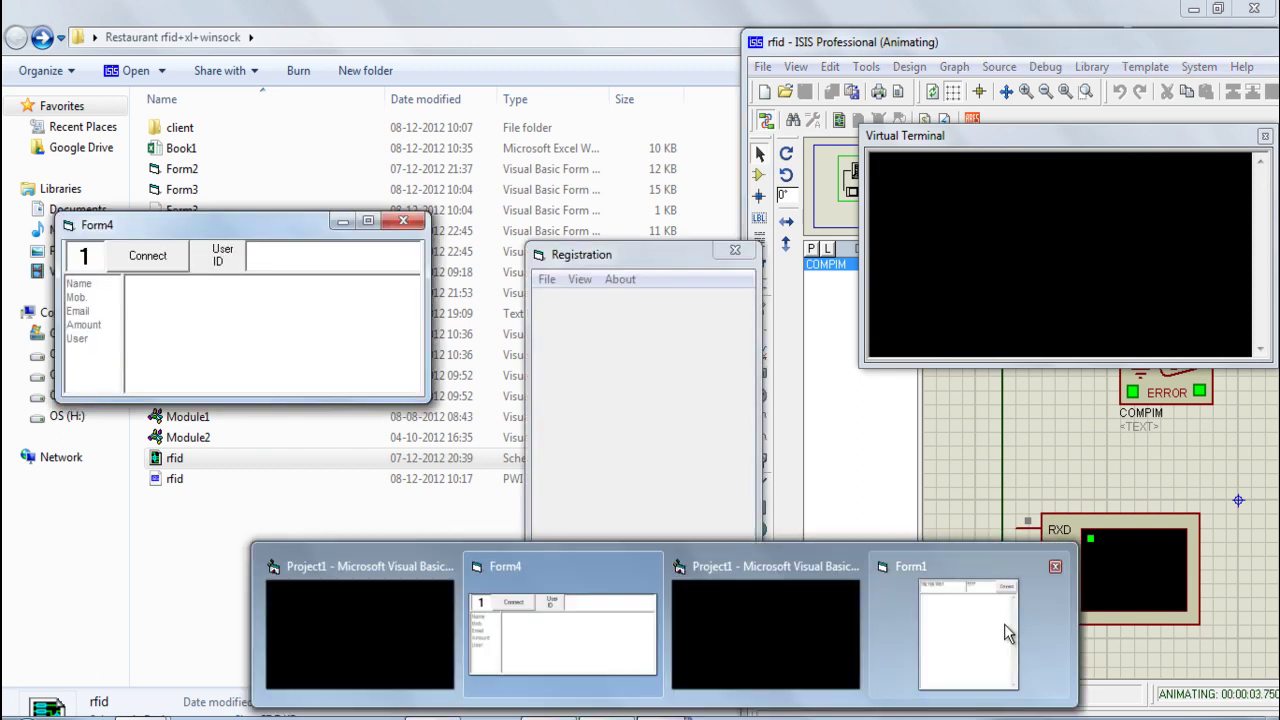
click(1006, 631)
drag(146, 40, 178, 412)
drag(220, 222, 301, 80)
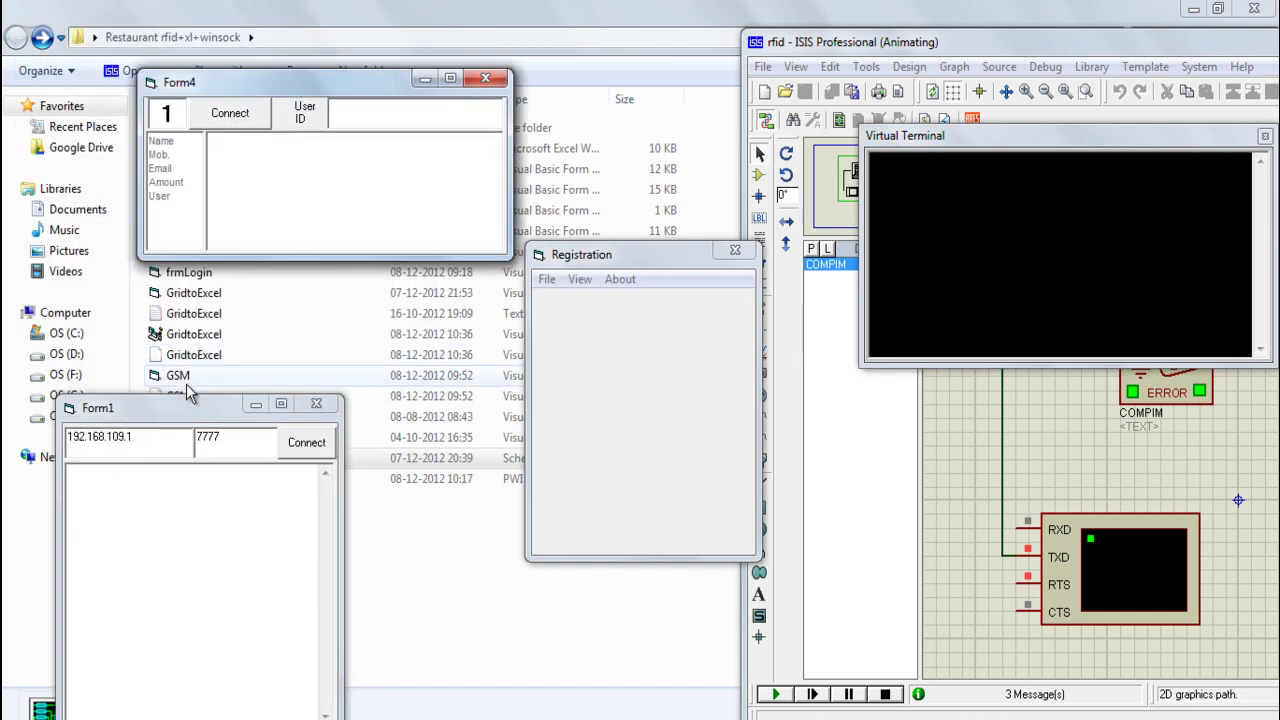
drag(188, 412, 291, 288)
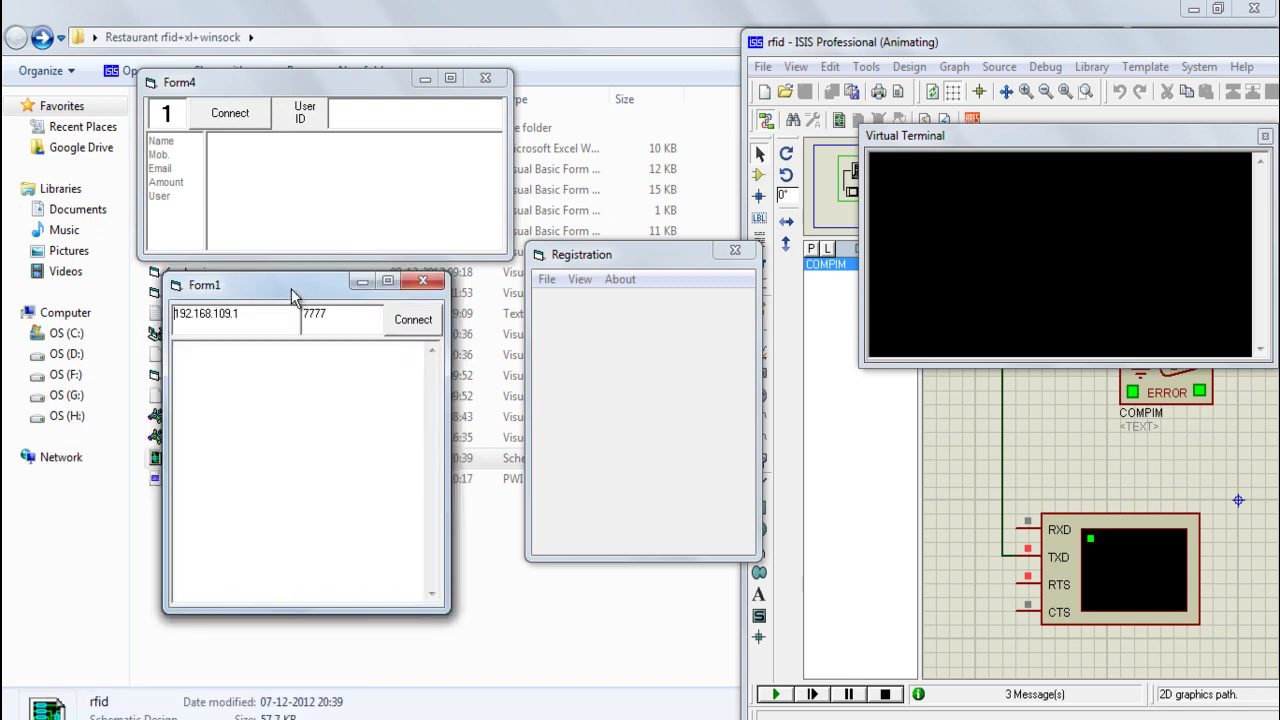
- Connect the server Form4 and the client Form1, then bring the Virtual Terminal forward
click(232, 116)
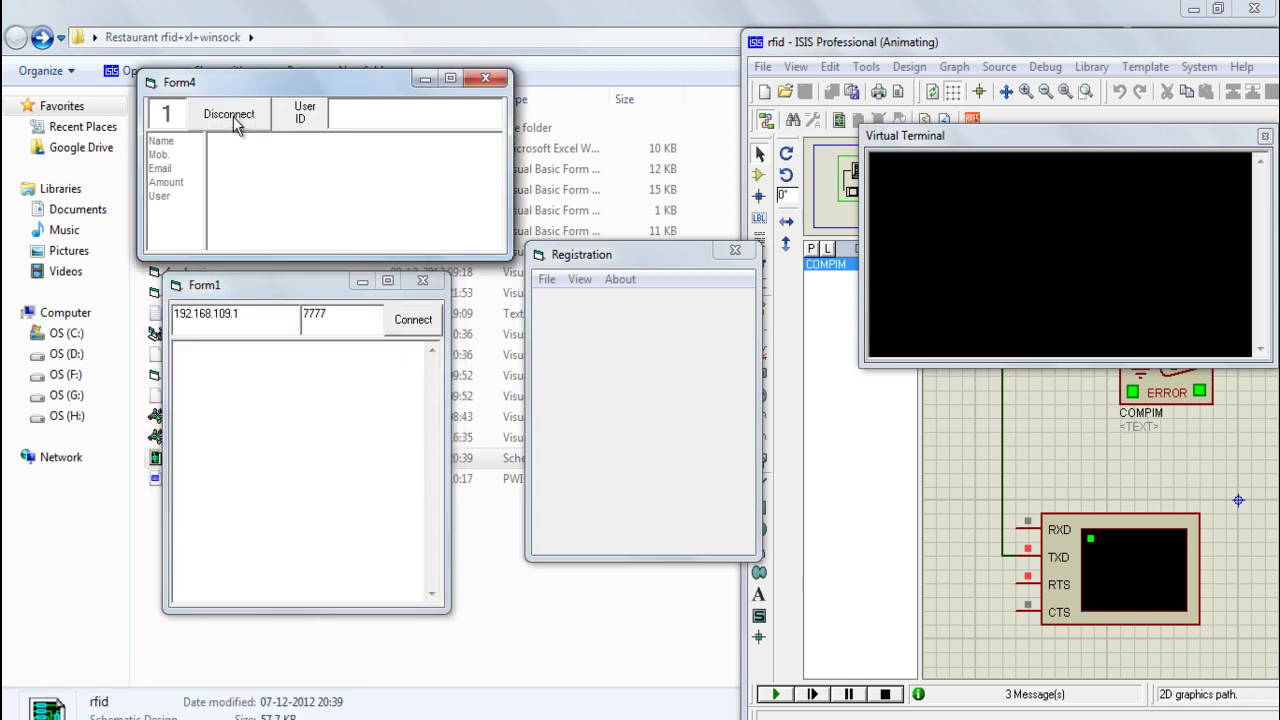
click(410, 322)
click(971, 206)
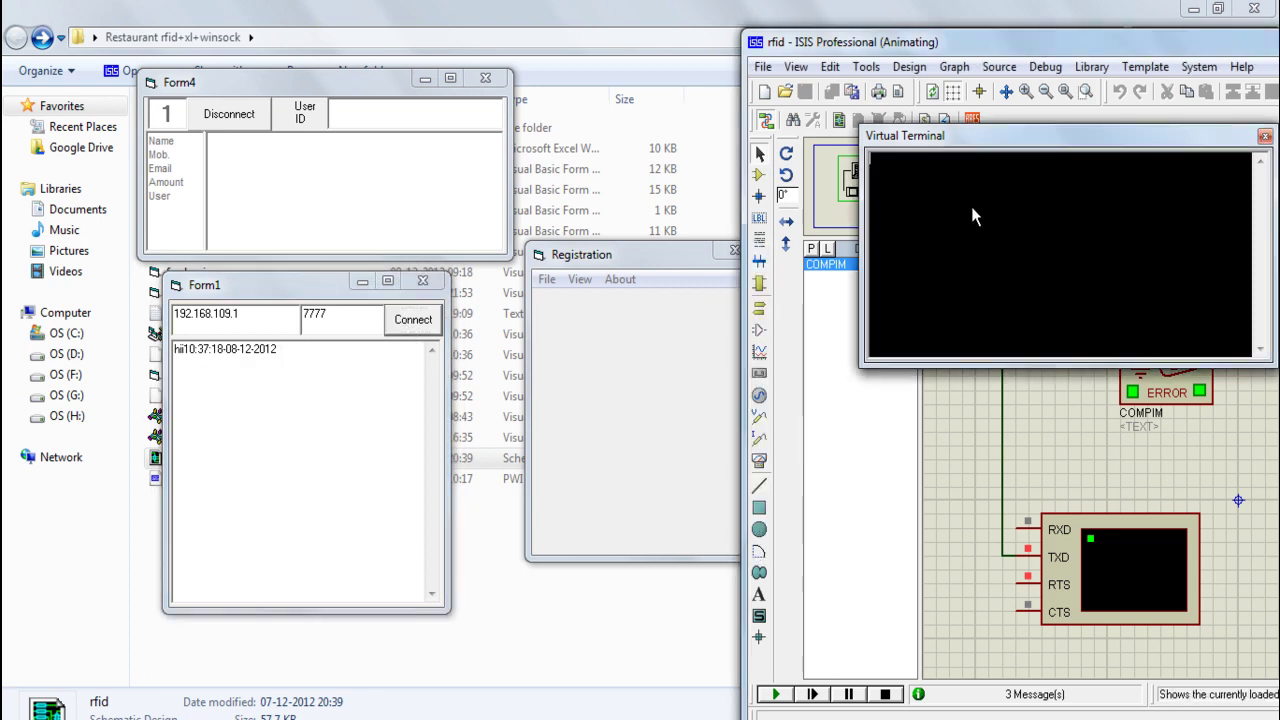
- Enter the card ID in the terminal and order Dish1 with quantity 2
text(123456789123)
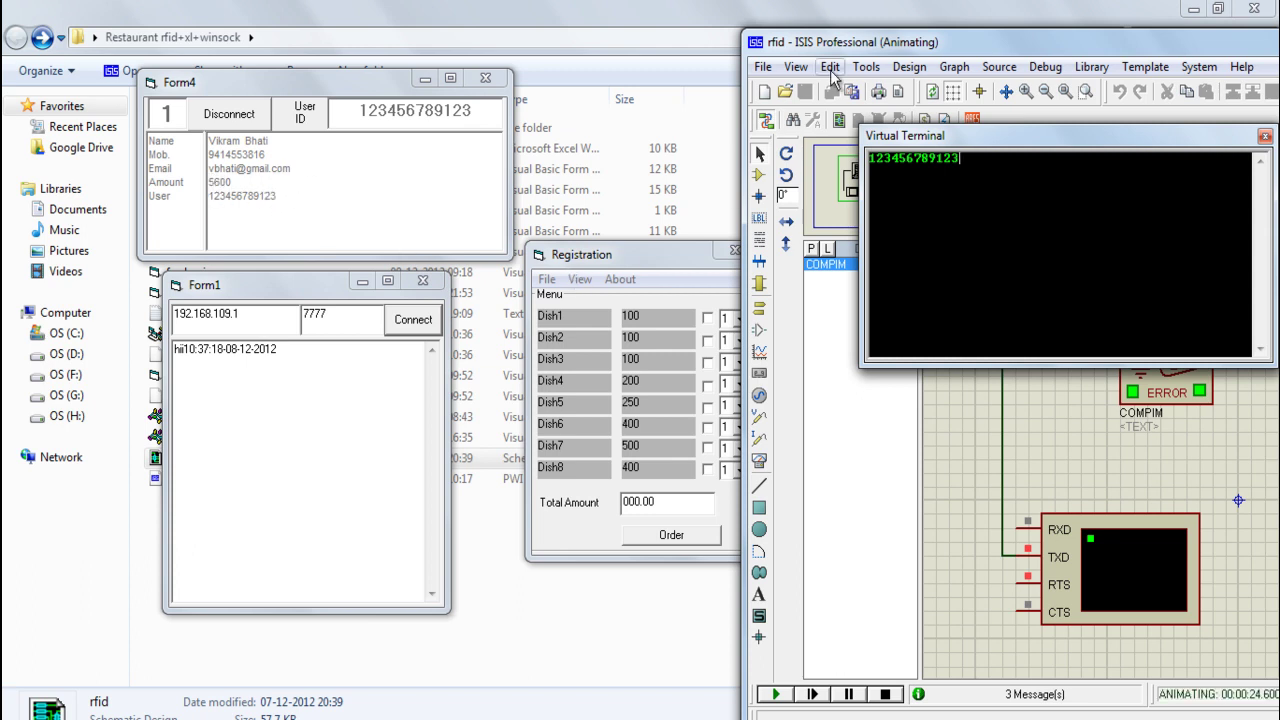
drag(837, 46, 884, 40)
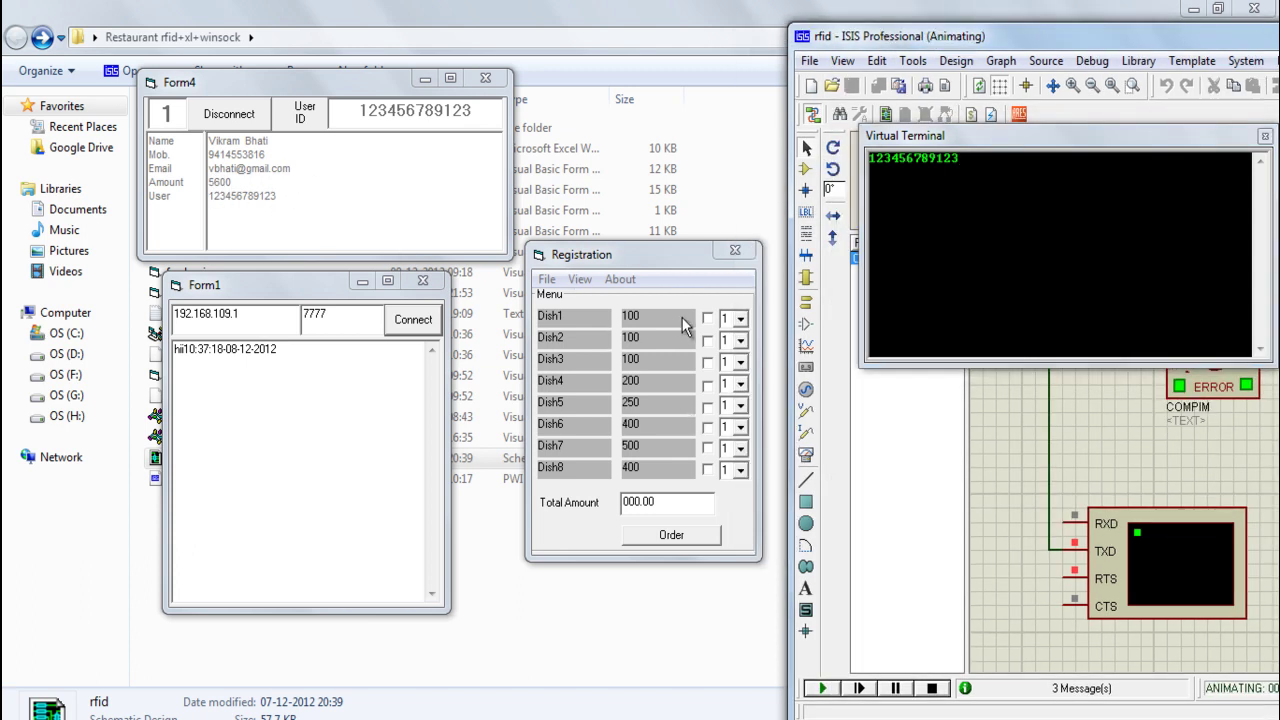
click(705, 318)
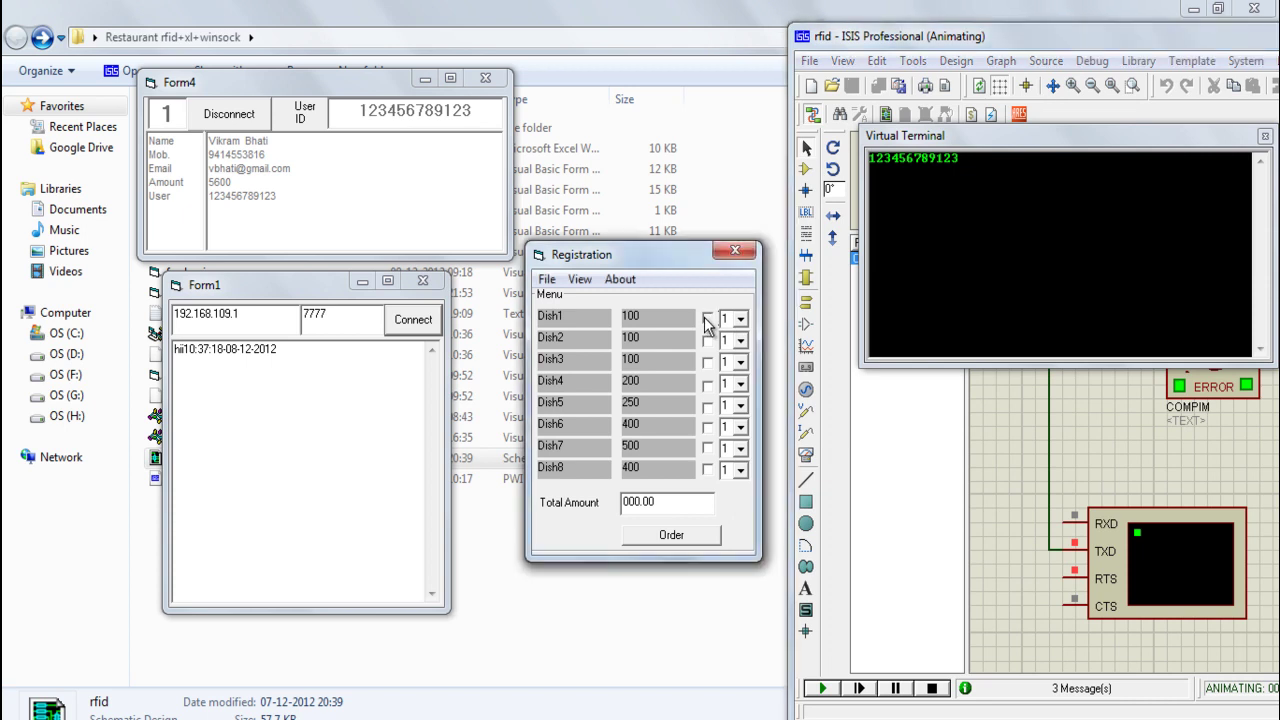
click(739, 319)
click(729, 352)
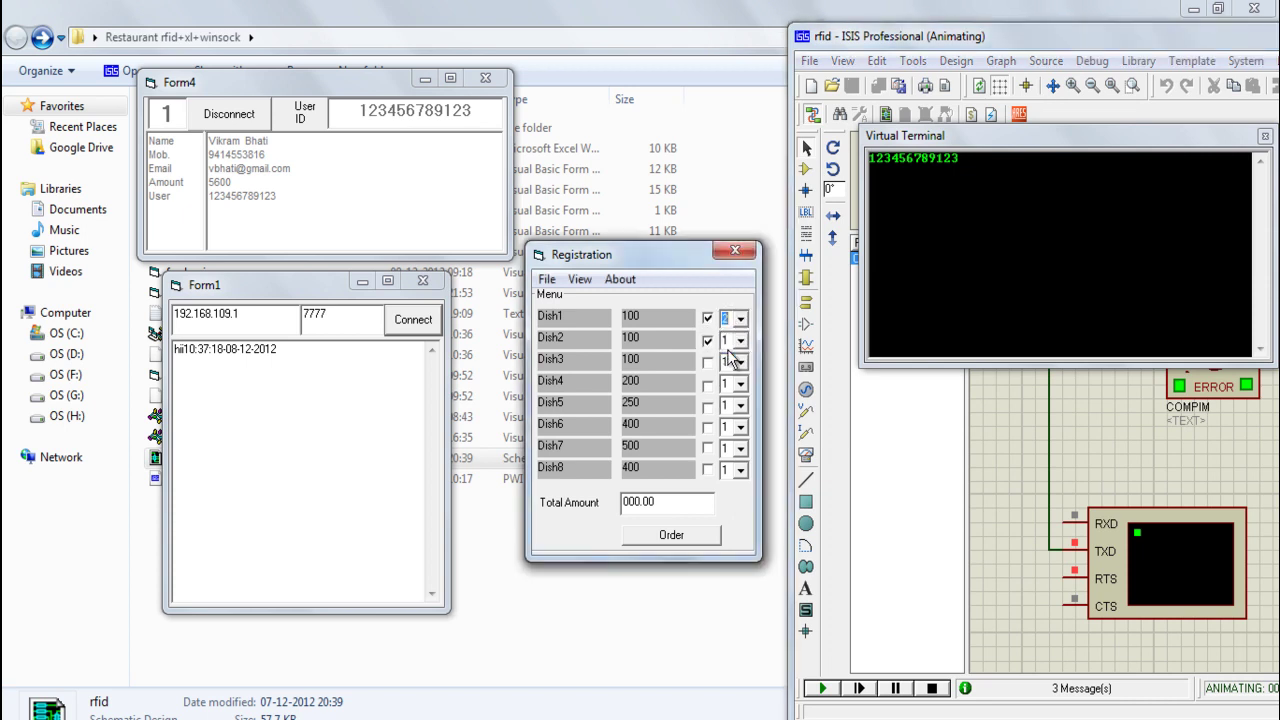
click(695, 538)
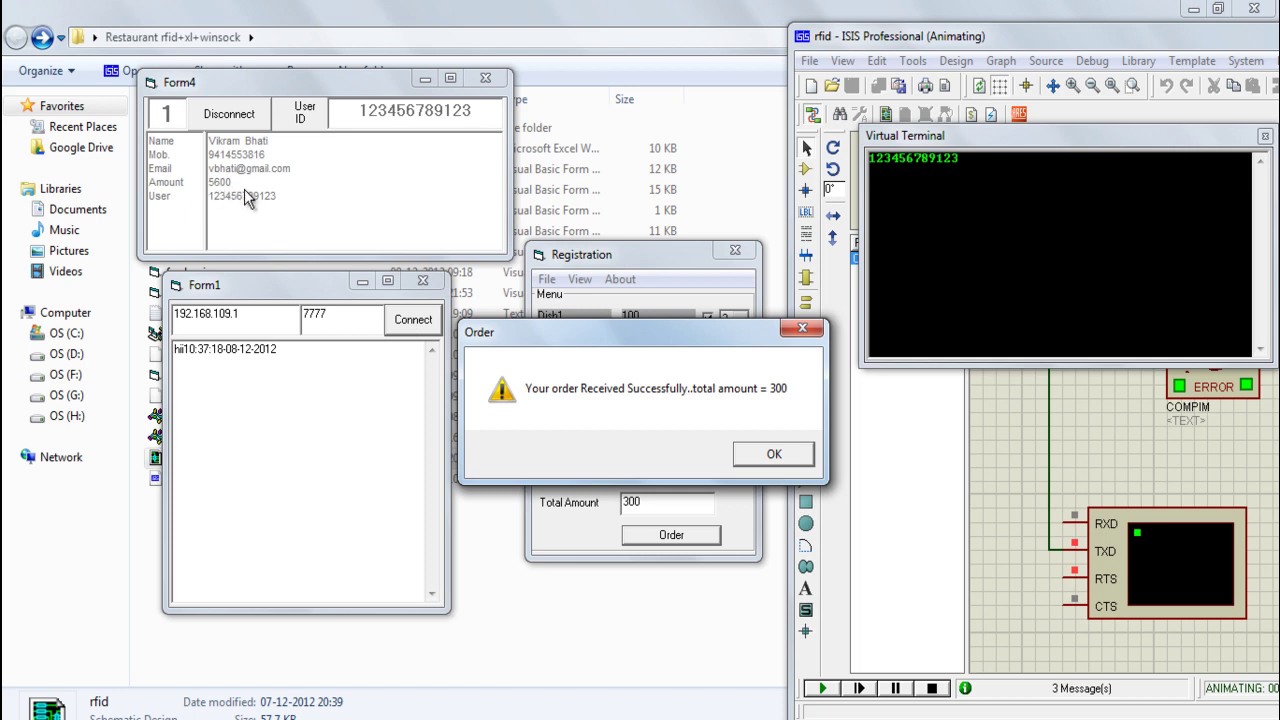
click(776, 452)
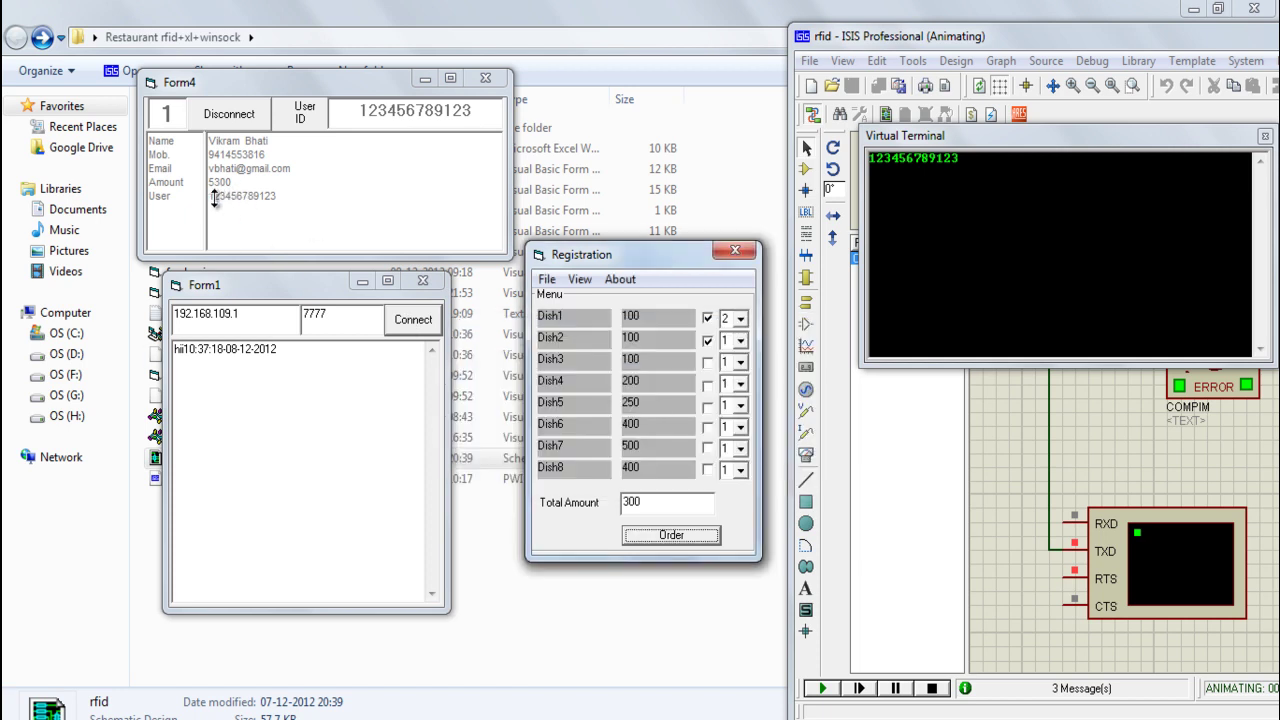
- Dismiss the Office activation prompt and review the 300 order in Form1's log
click(846, 569)
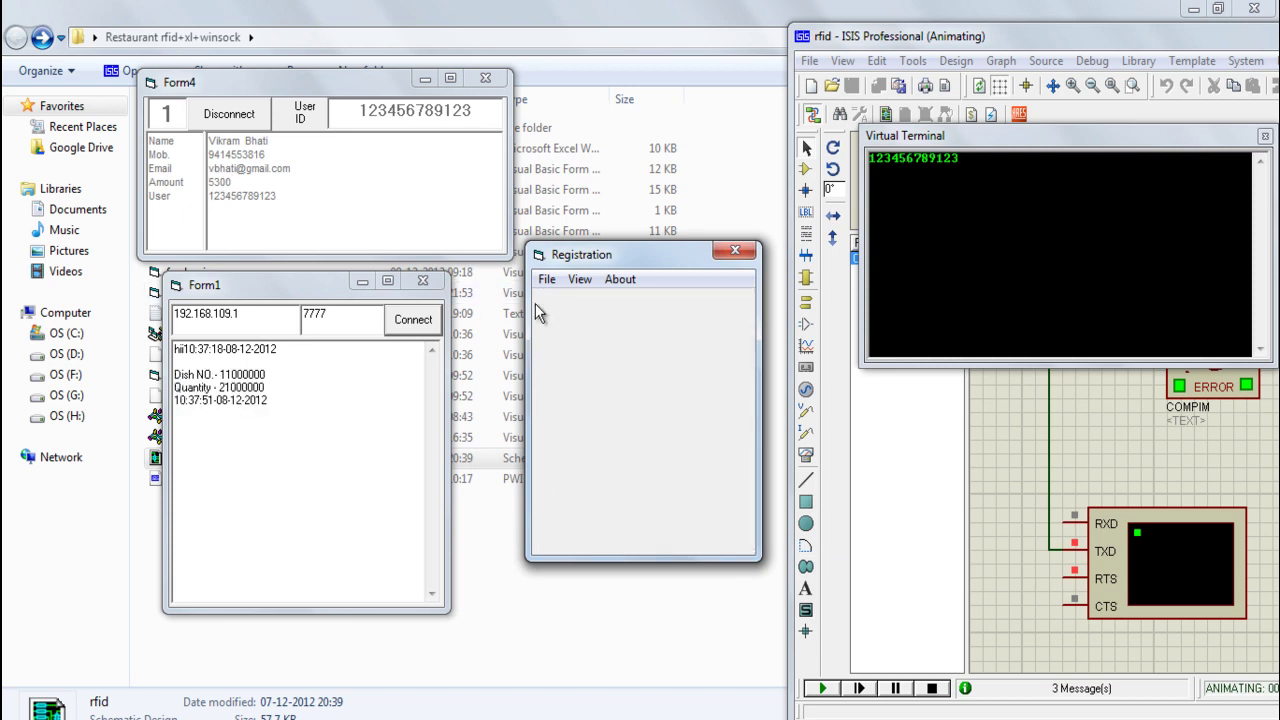
drag(279, 397, 174, 372)
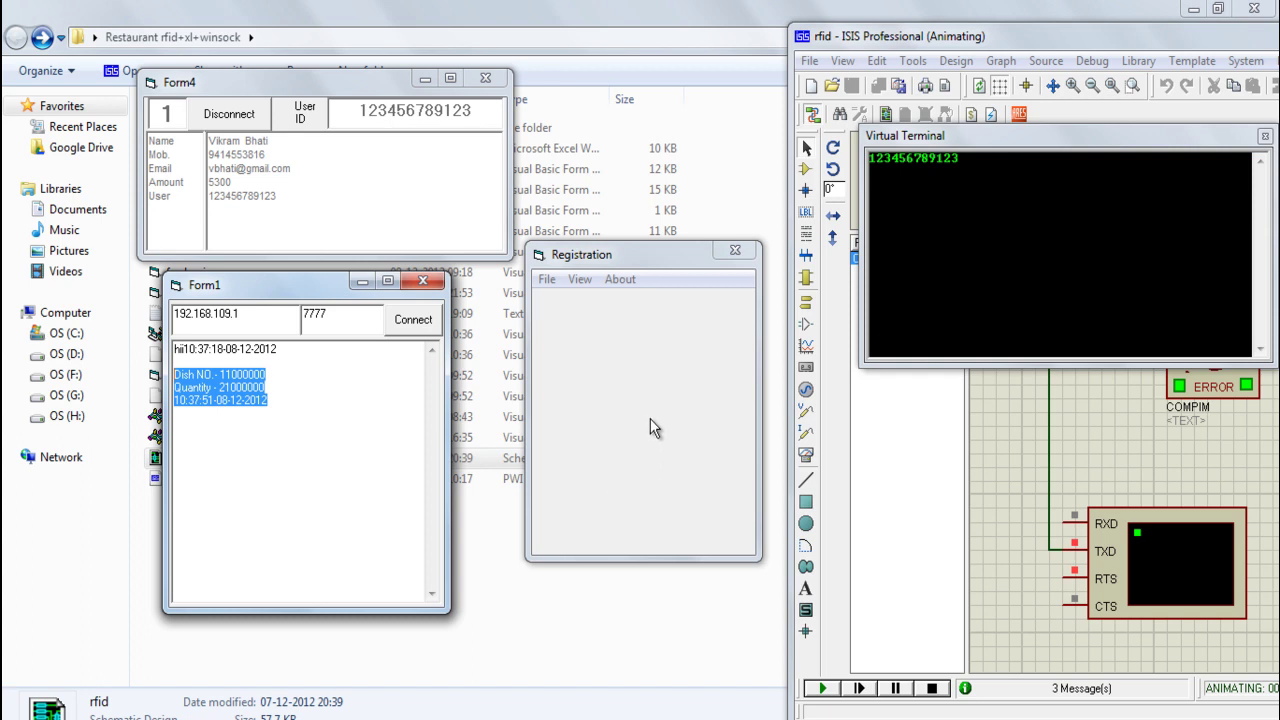
click(983, 231)
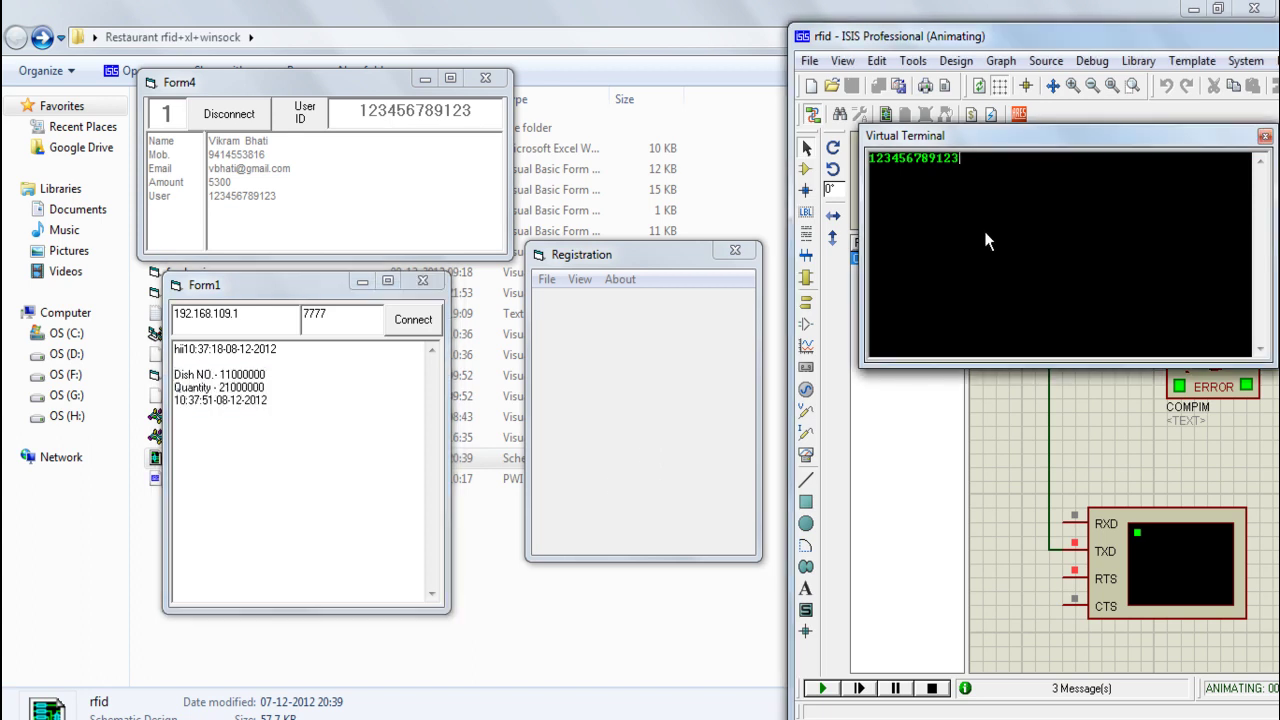
- Enter a new card ID and order Dish1, Dish2 and Dish3 in quantities 1, 2 and 3
text(444444444444)
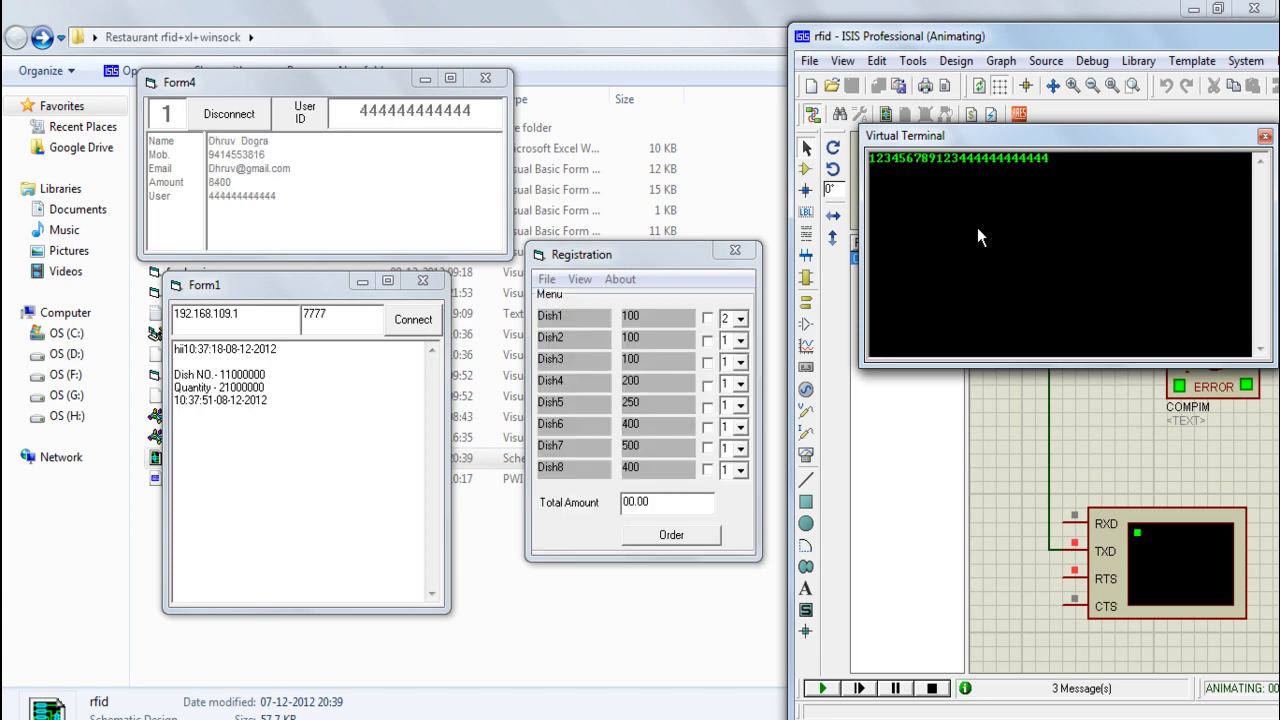
click(707, 318)
click(707, 341)
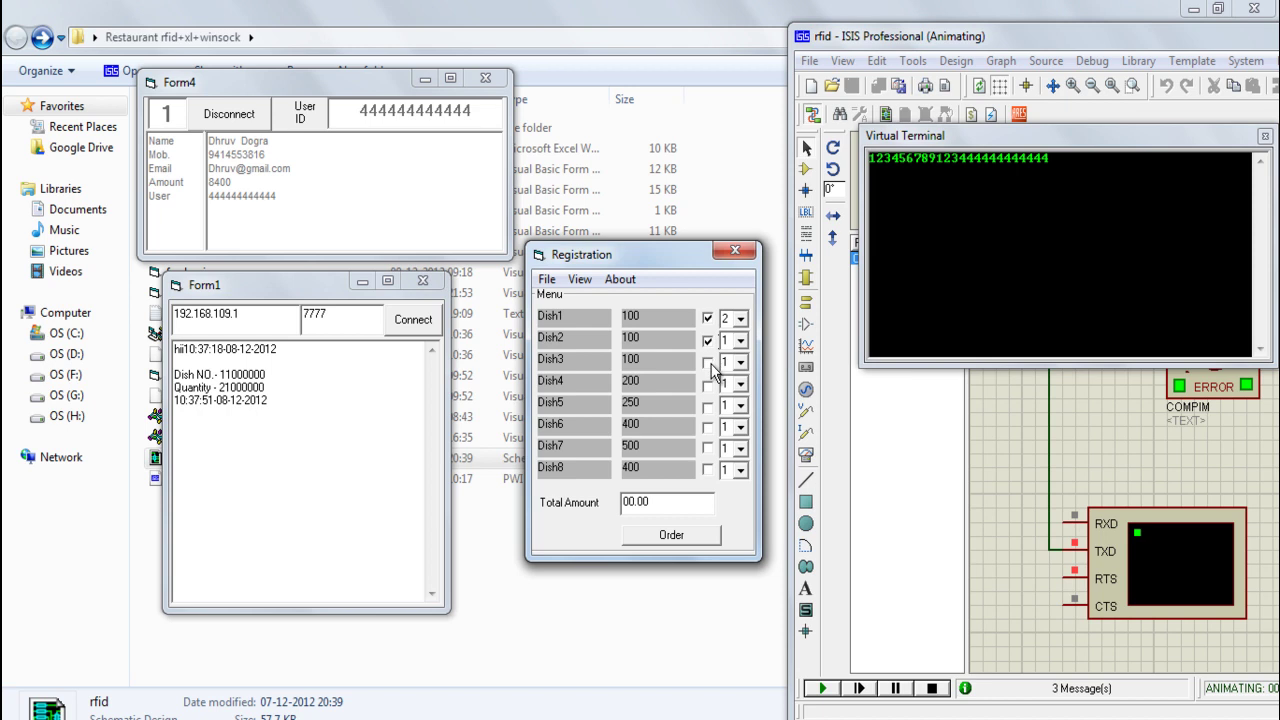
click(740, 318)
click(726, 333)
click(741, 342)
click(727, 349)
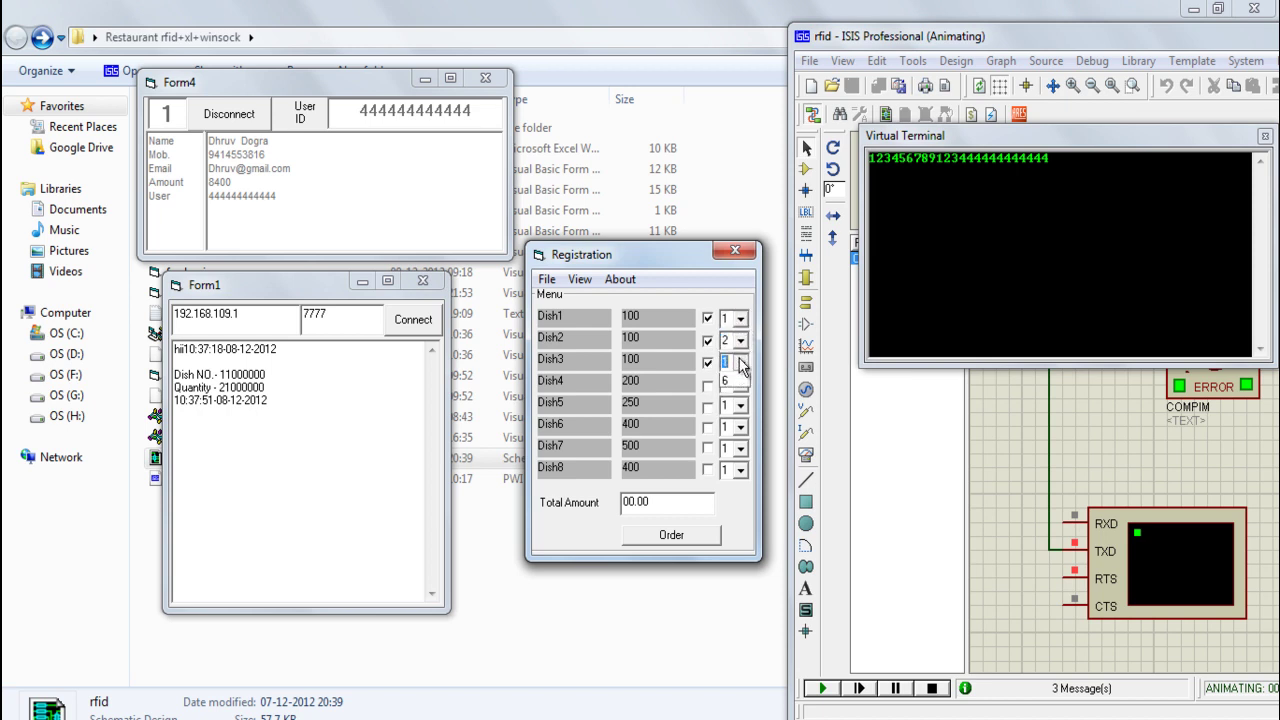
click(741, 363)
click(733, 407)
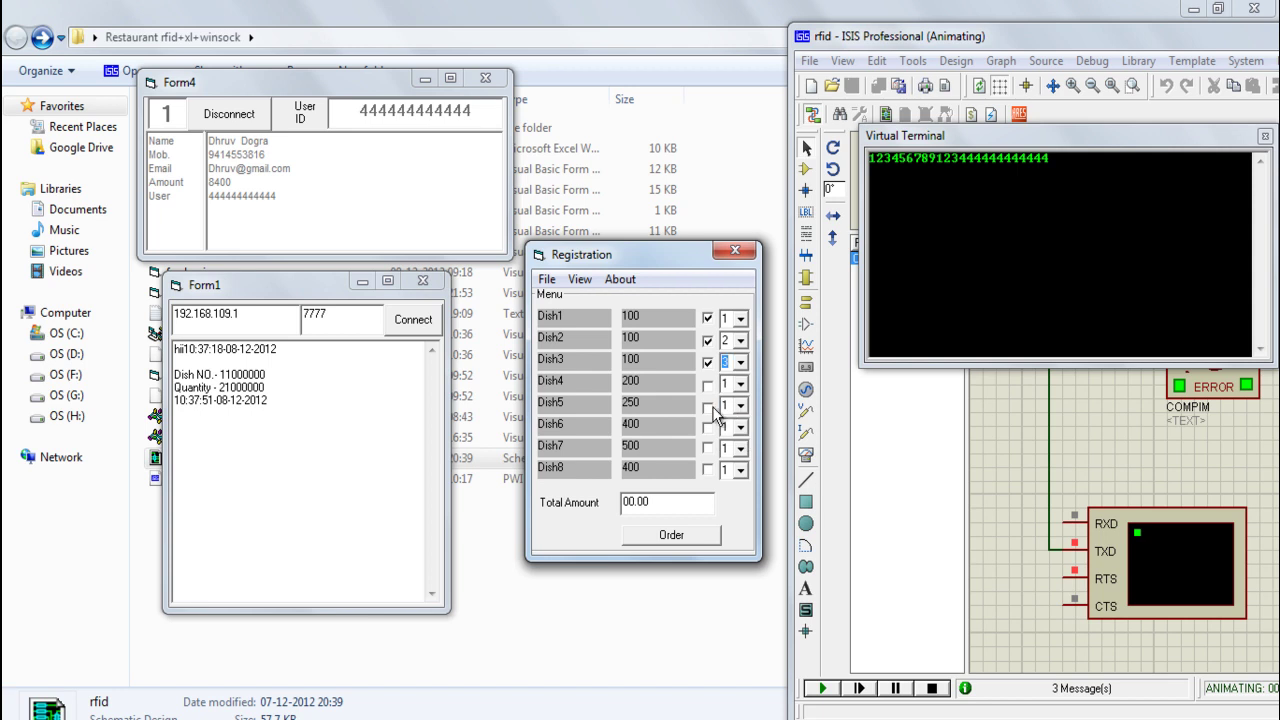
click(720, 543)
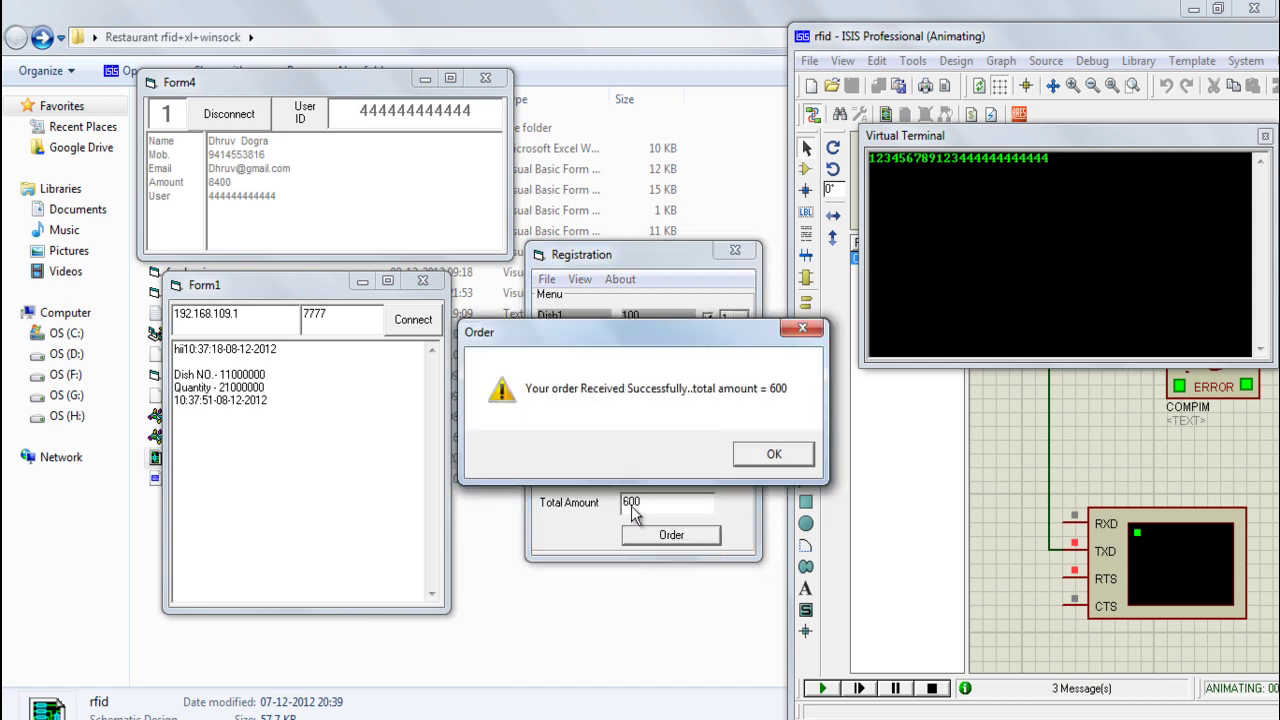
click(773, 455)
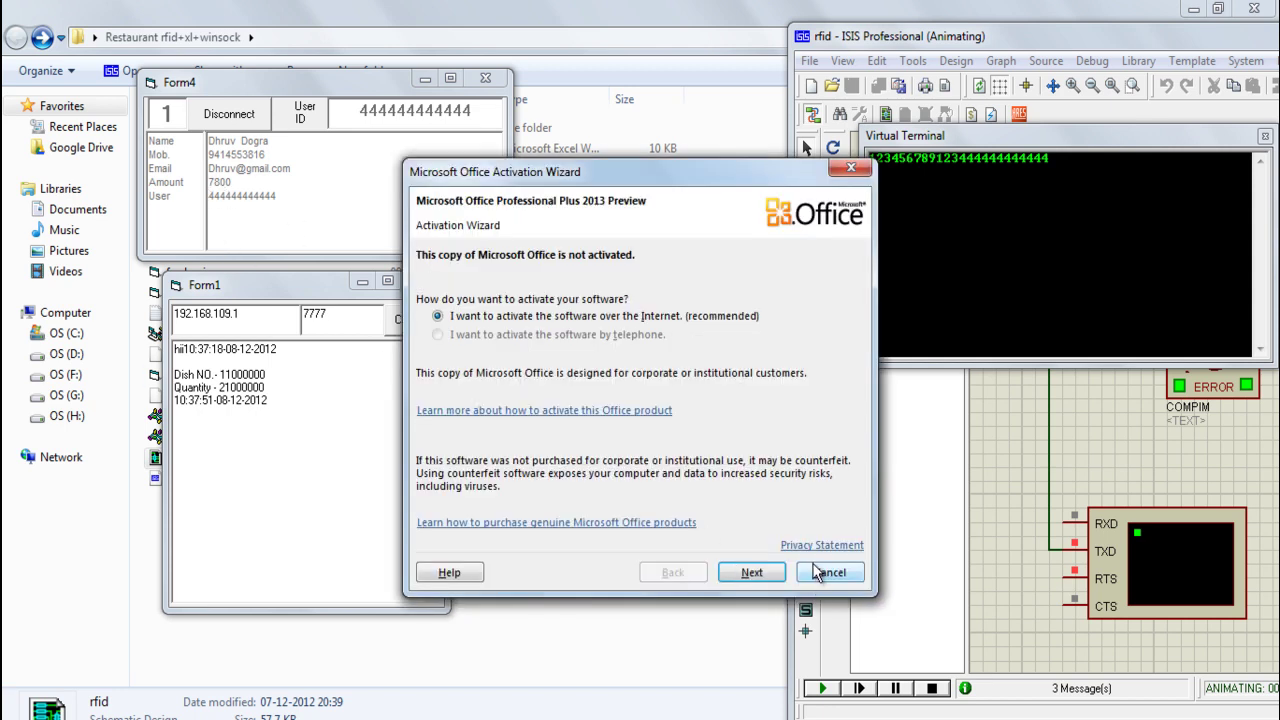
- Dismiss the Office activation prompt and check the 600 order in Form1's log
click(828, 572)
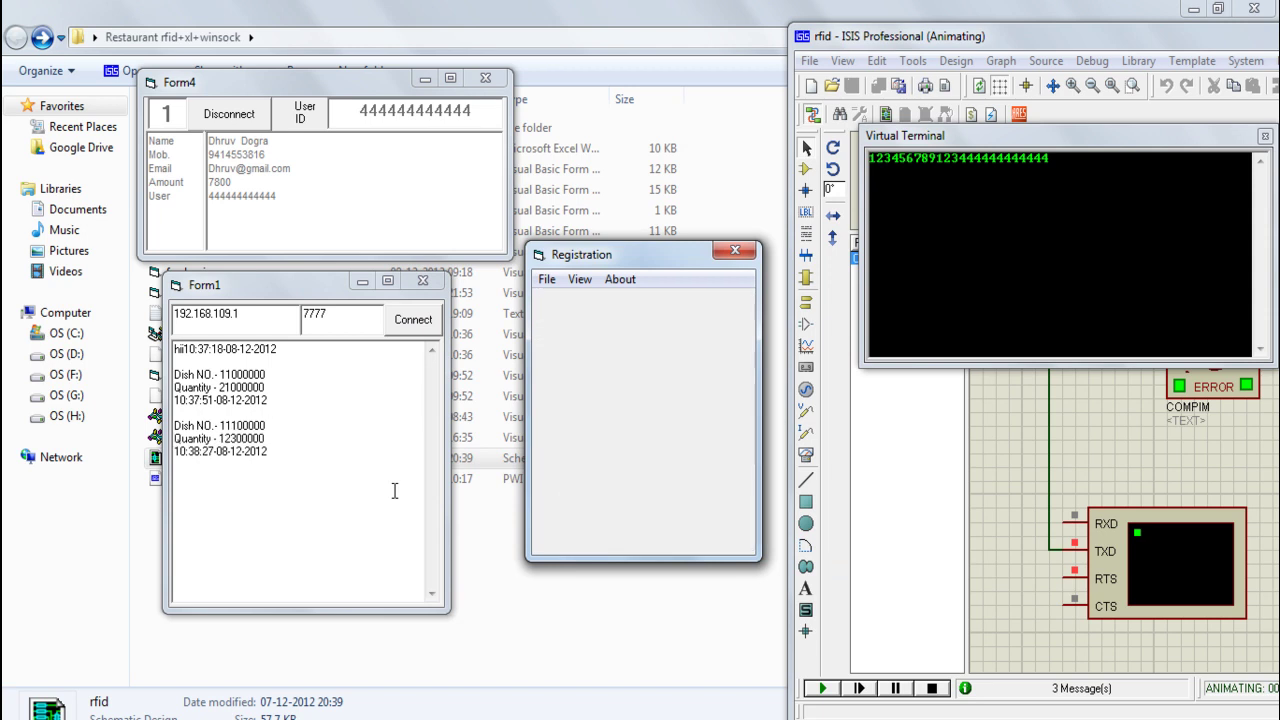
drag(308, 457, 178, 413)
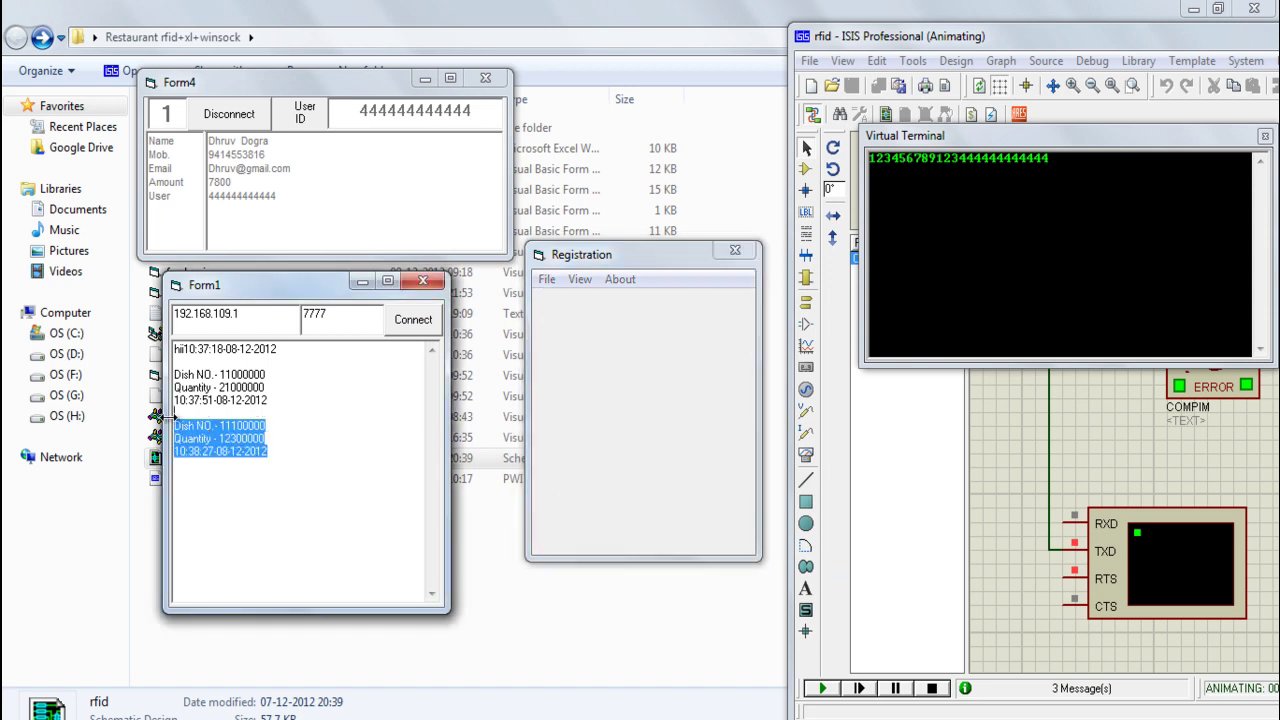
click(288, 487)
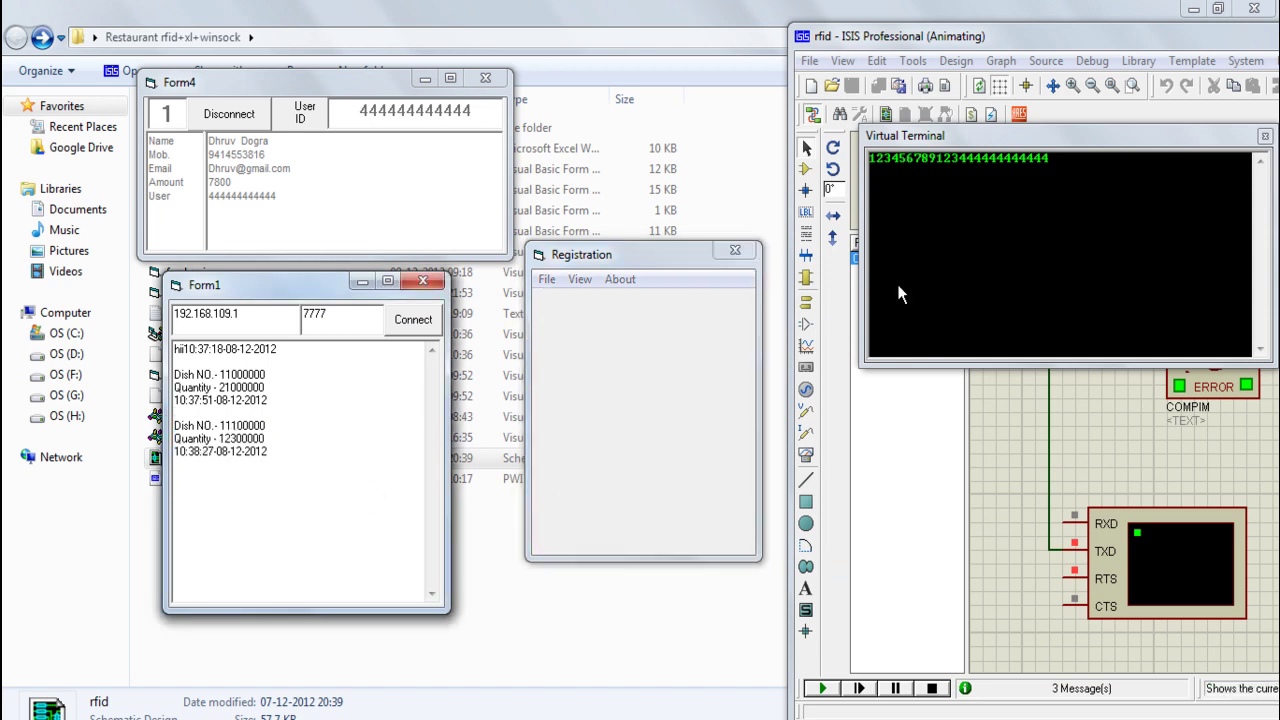
click(968, 240)
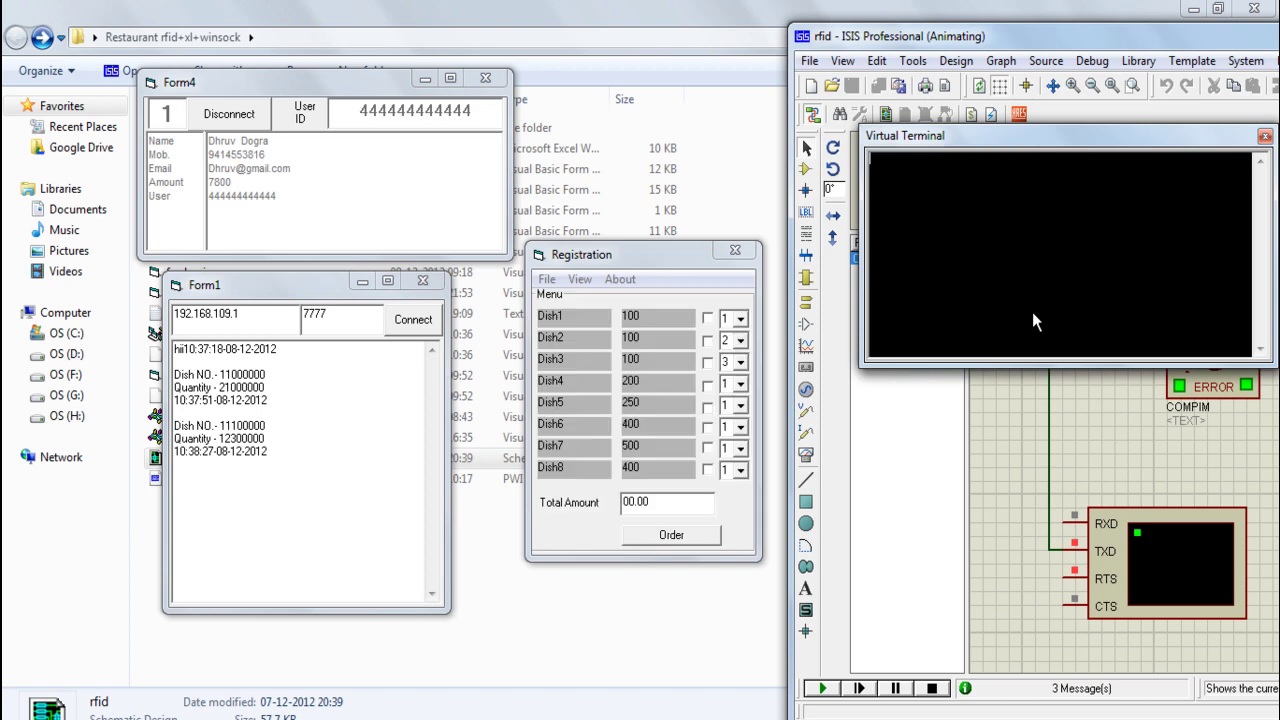
click(549, 280)
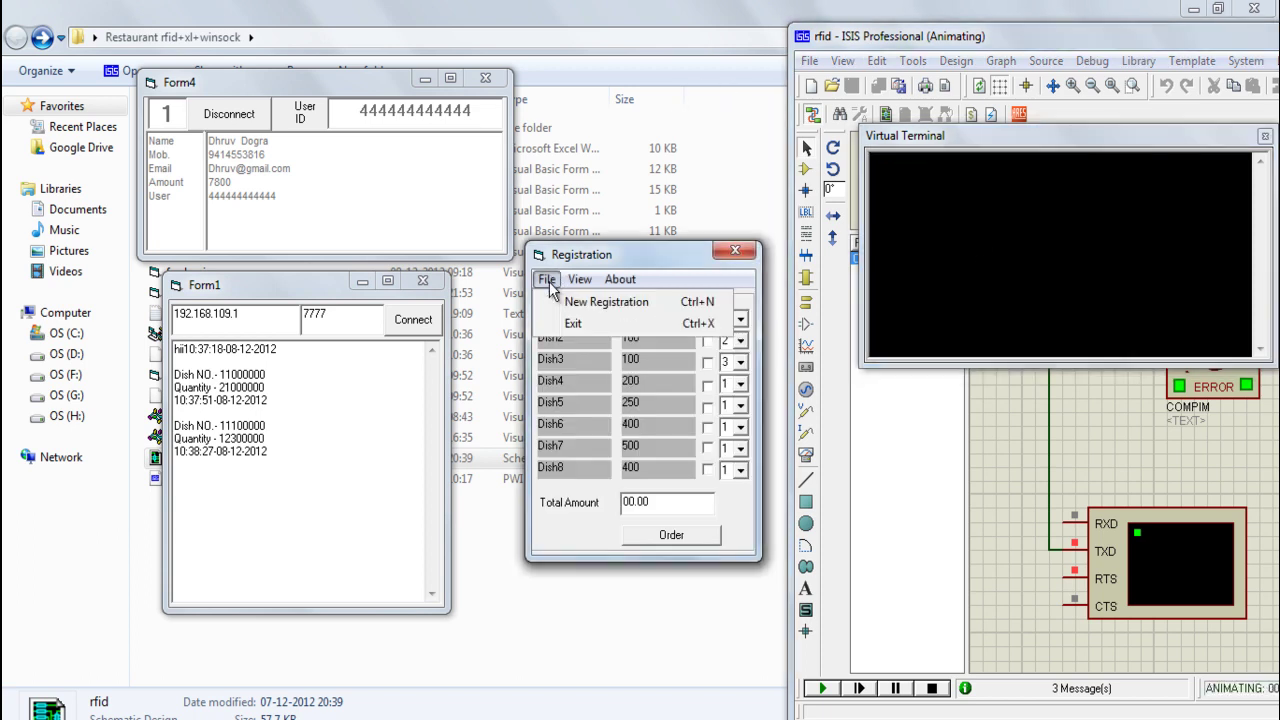
click(573, 301)
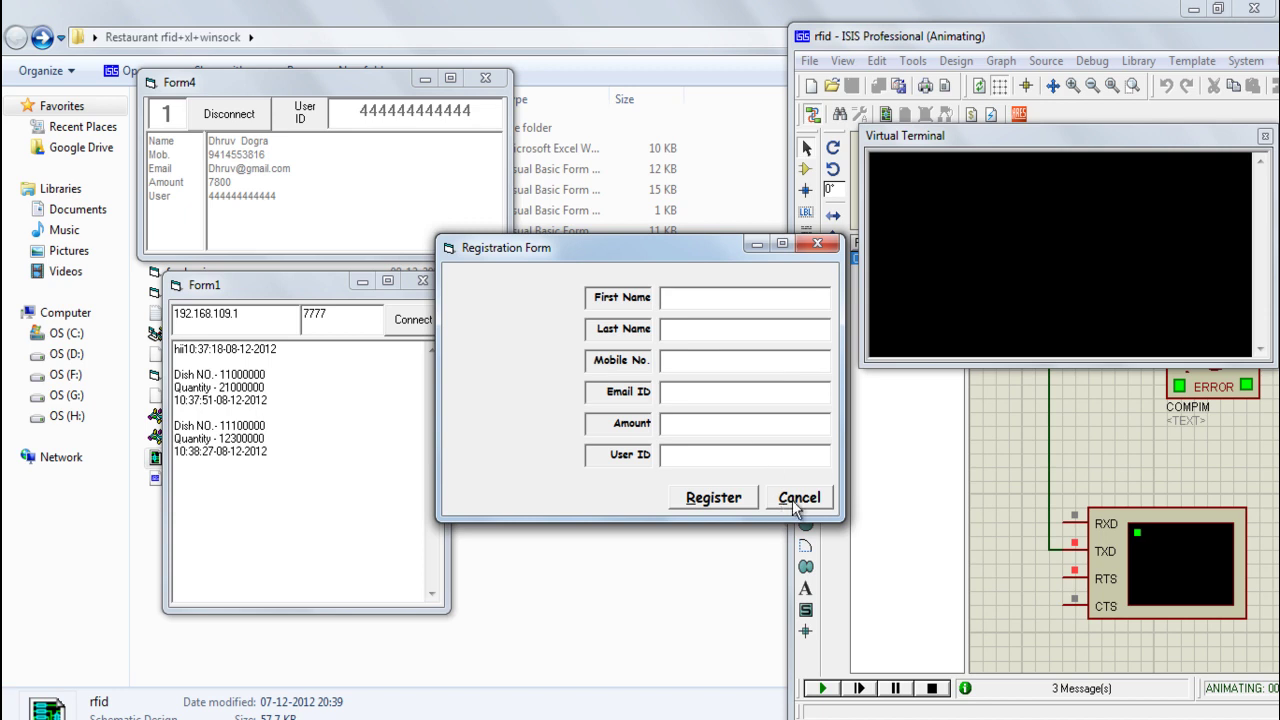
click(716, 498)
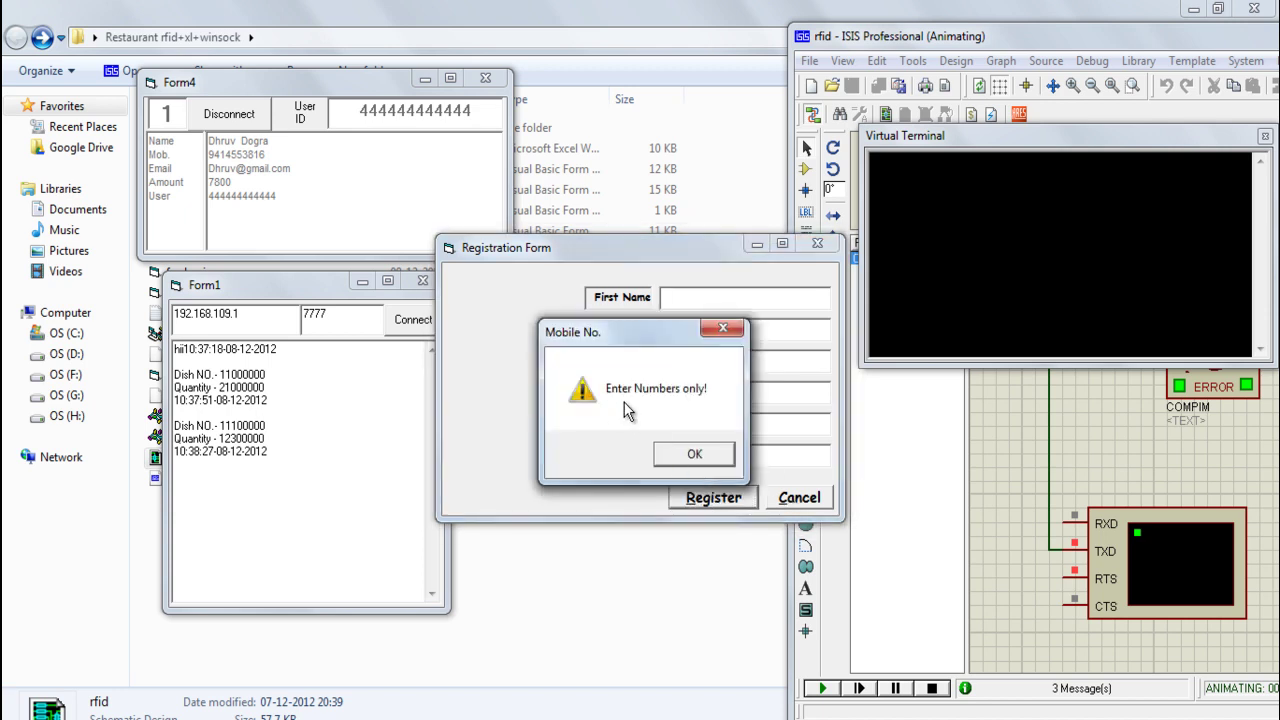
click(693, 457)
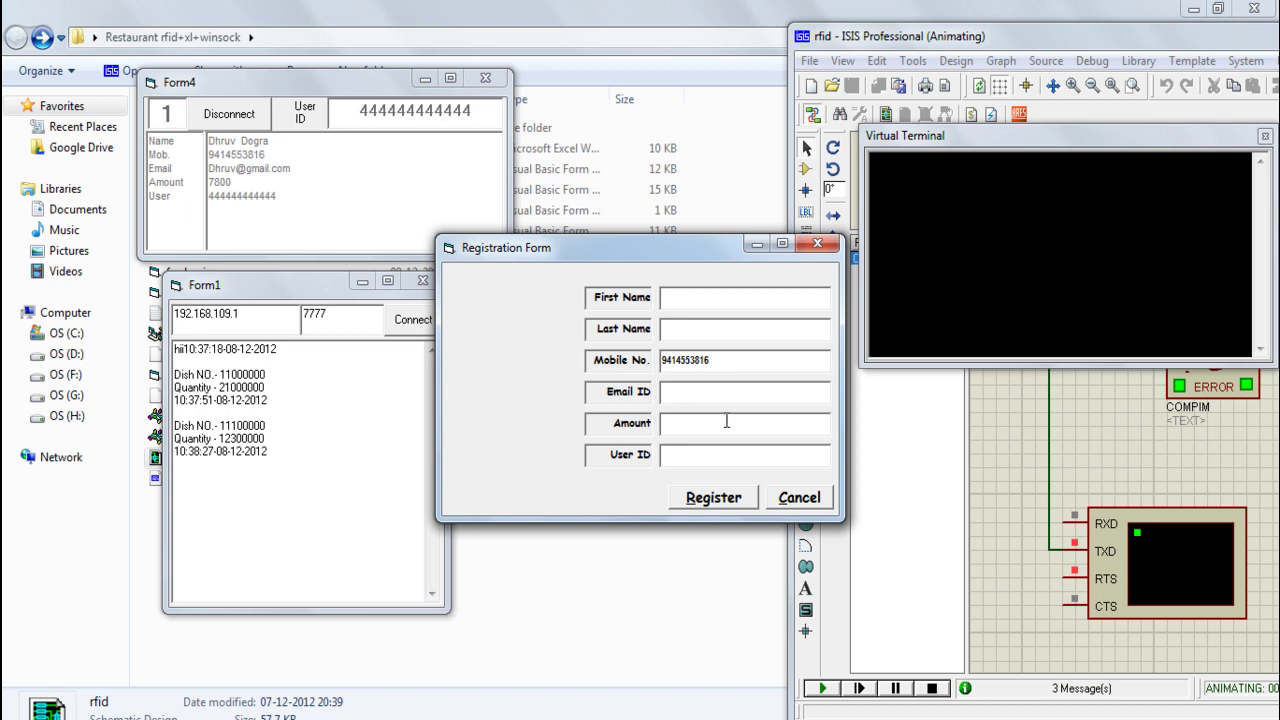
click(738, 505)
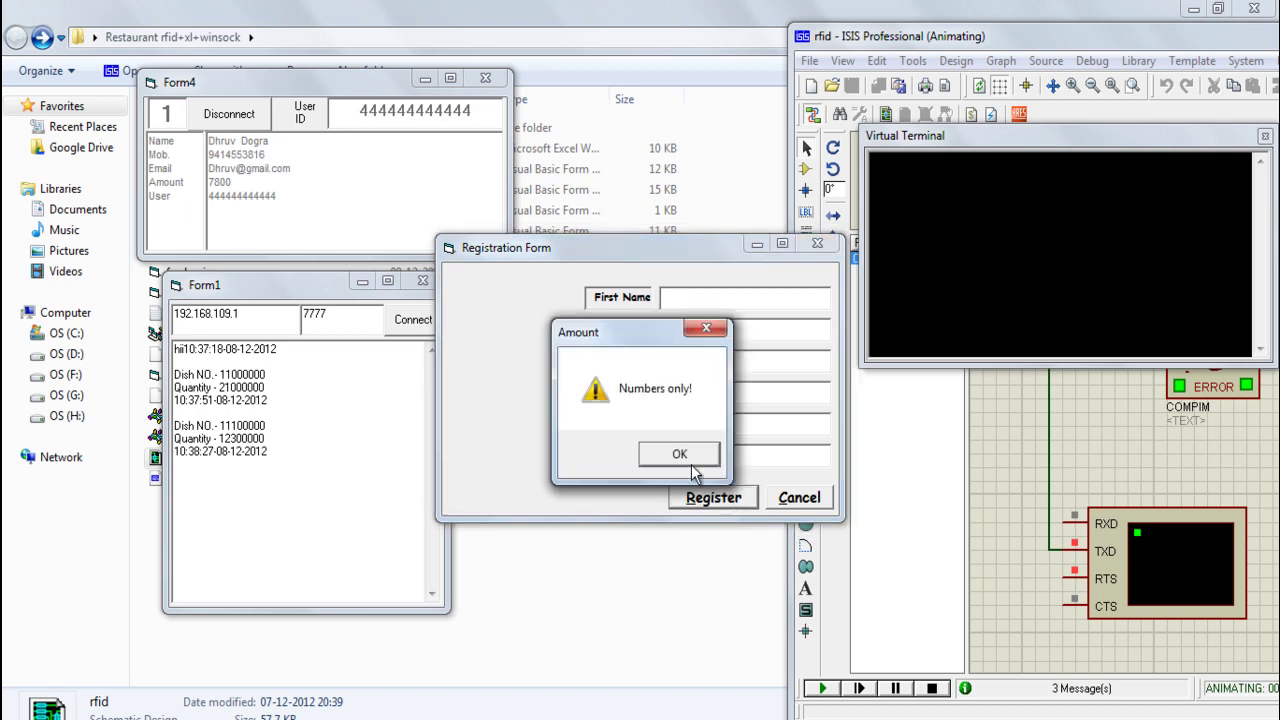
click(686, 453)
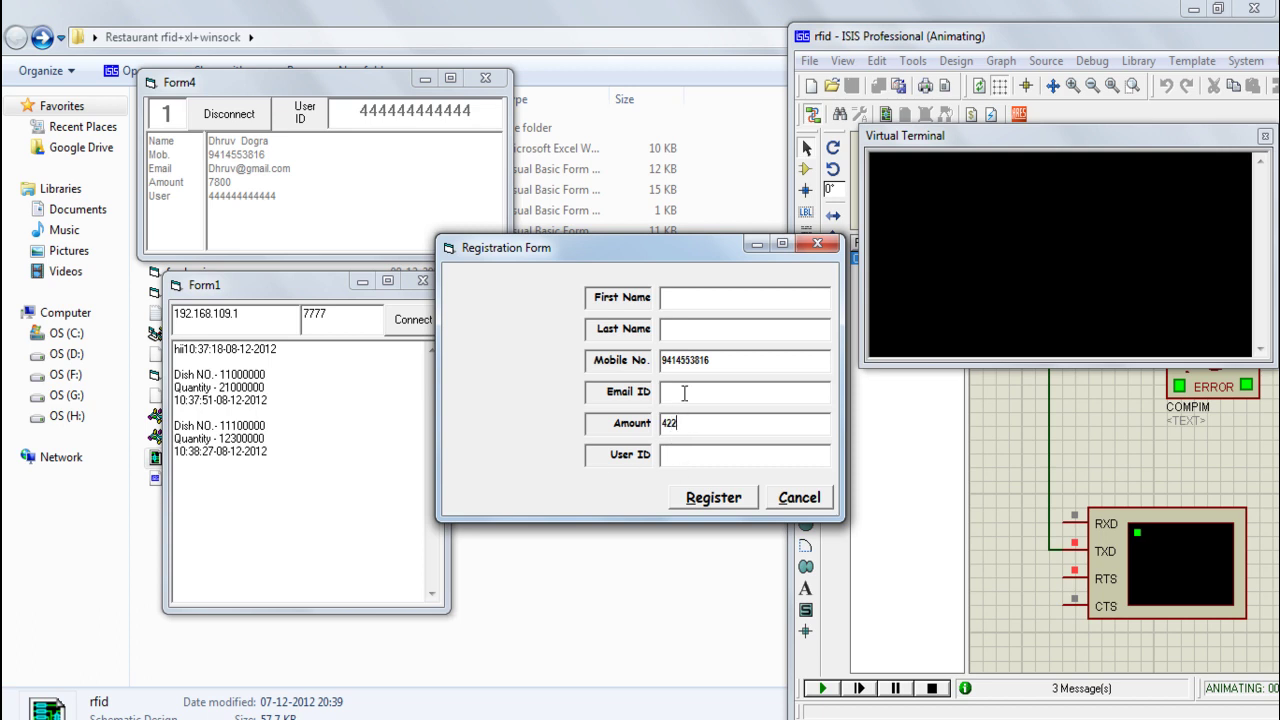
click(722, 512)
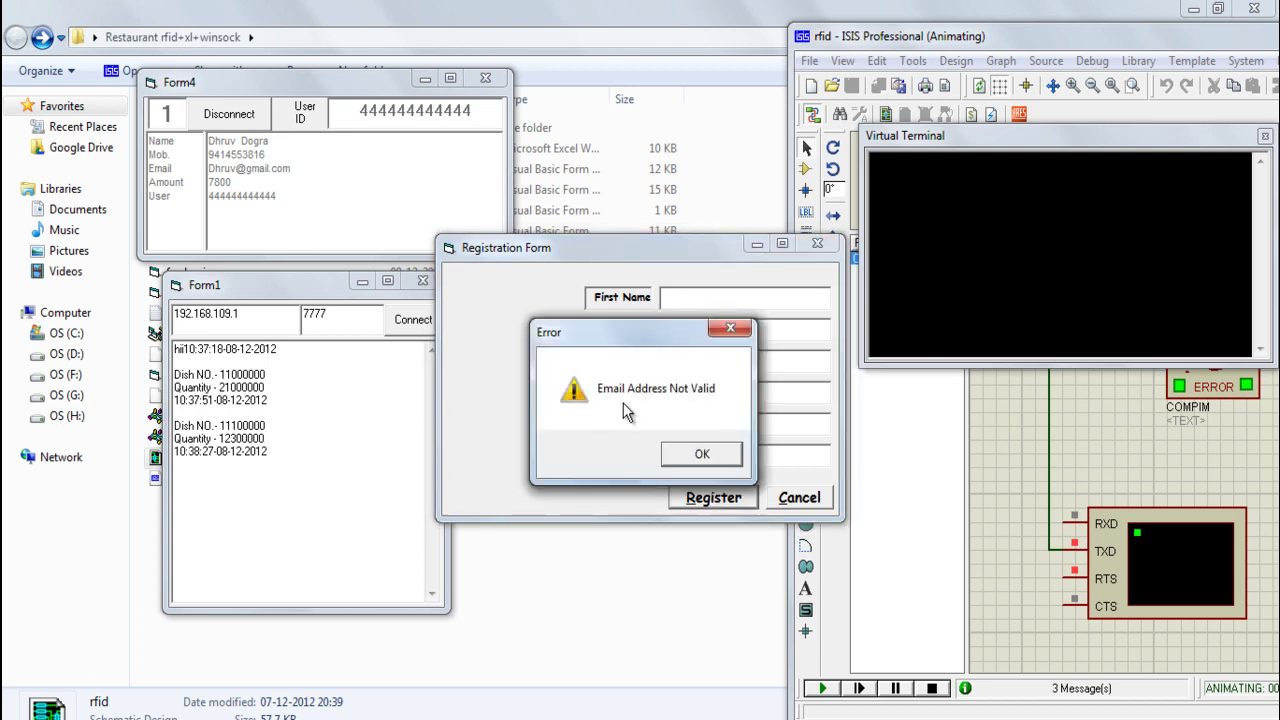
click(702, 456)
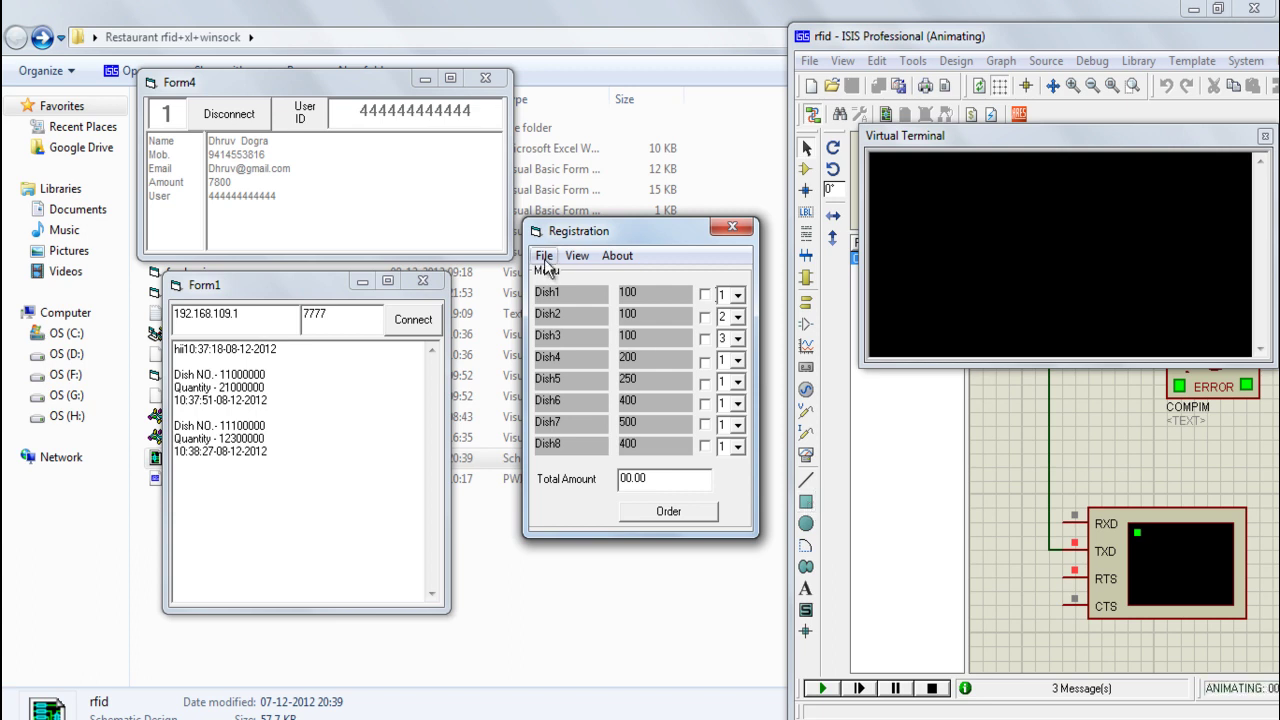
- Choose View > Excel Sheet in Registration and cancel the Office Activation Wizard
click(577, 256)
click(586, 276)
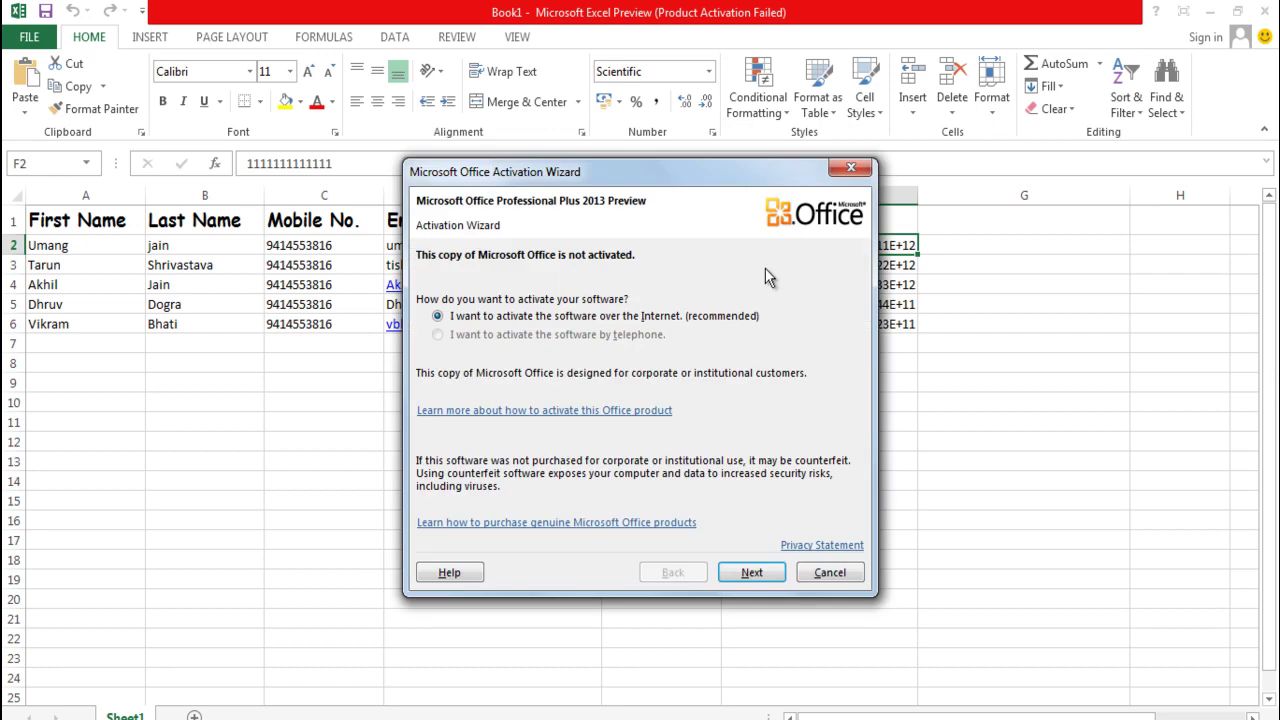
click(826, 572)
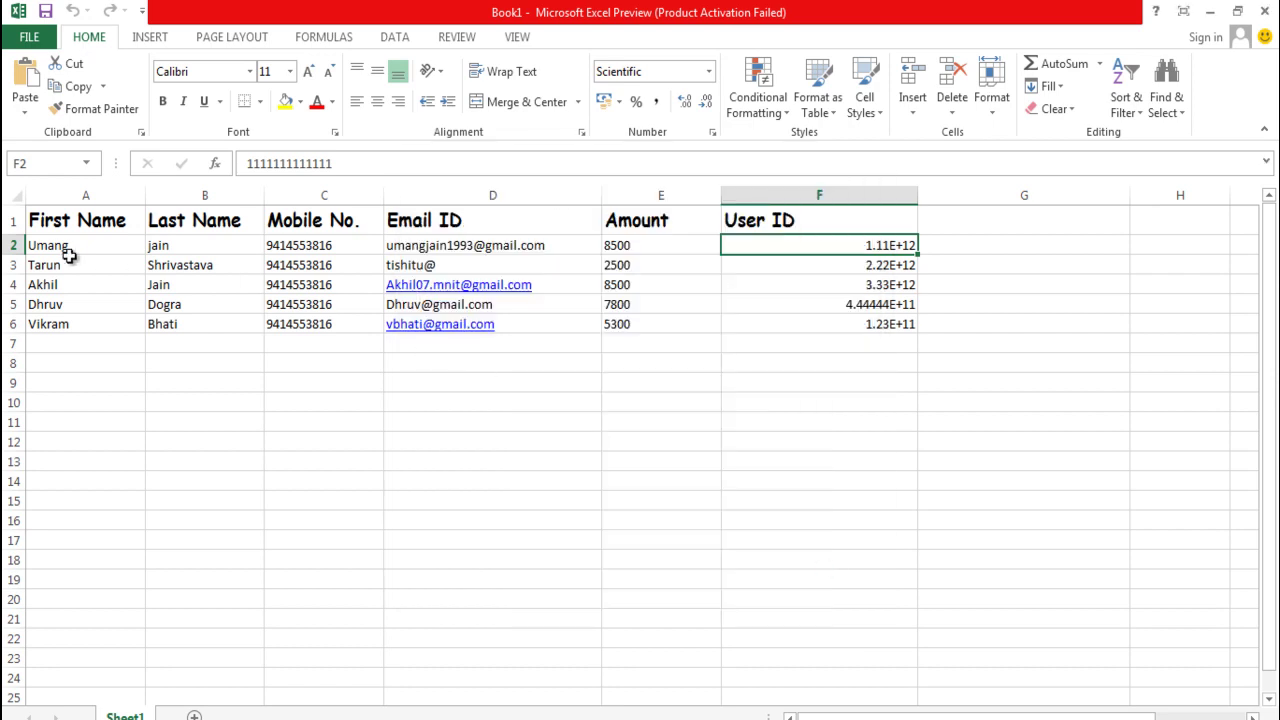